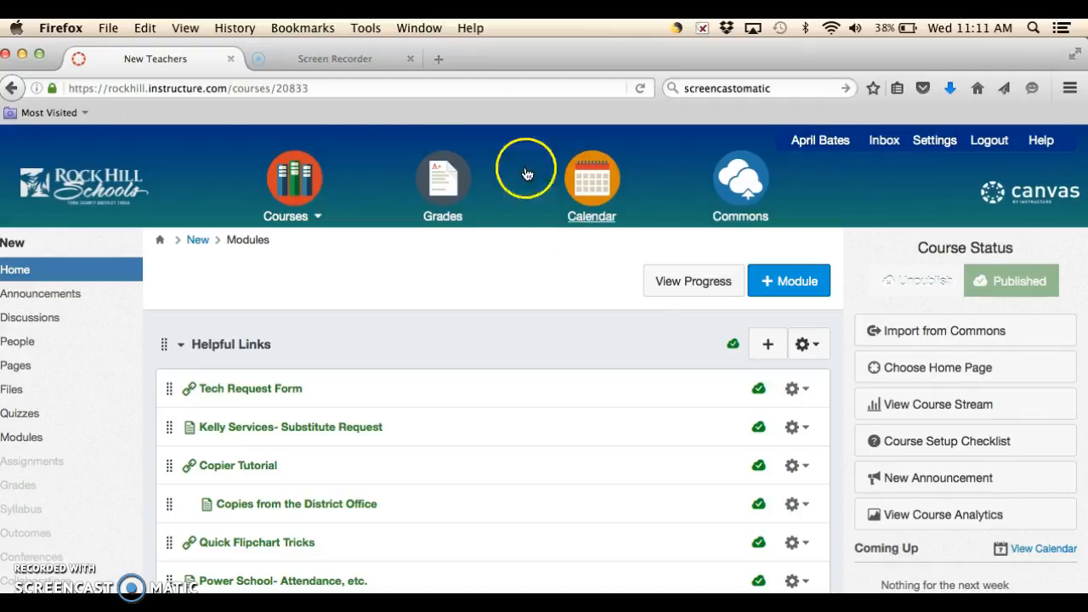
# Step: Open the full list of all courses and look through the current and past enrollments
pyautogui.moveTo(316, 220)
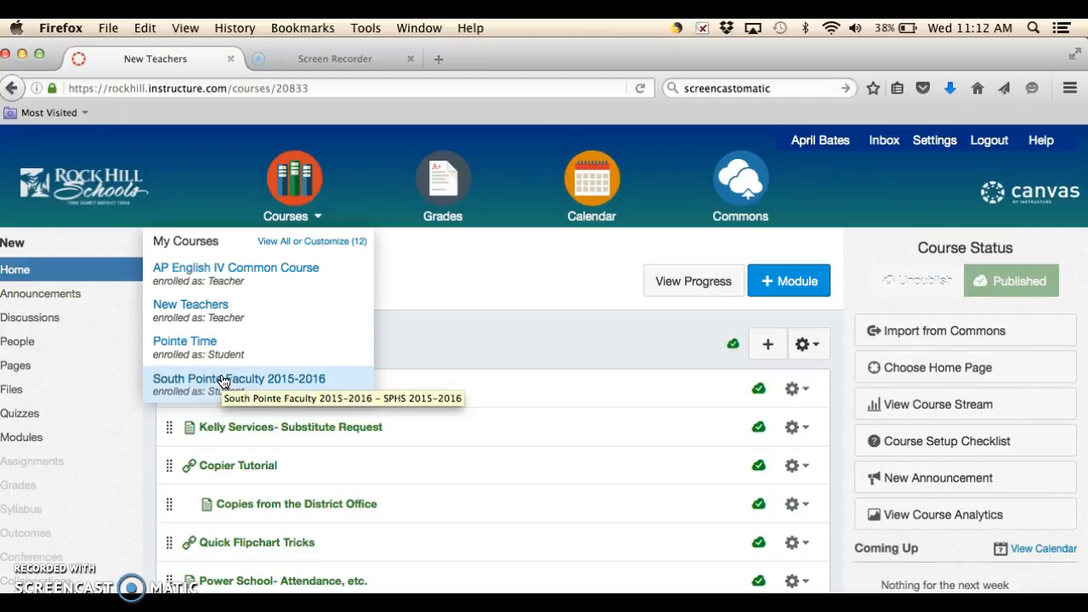
pyautogui.click(199, 356)
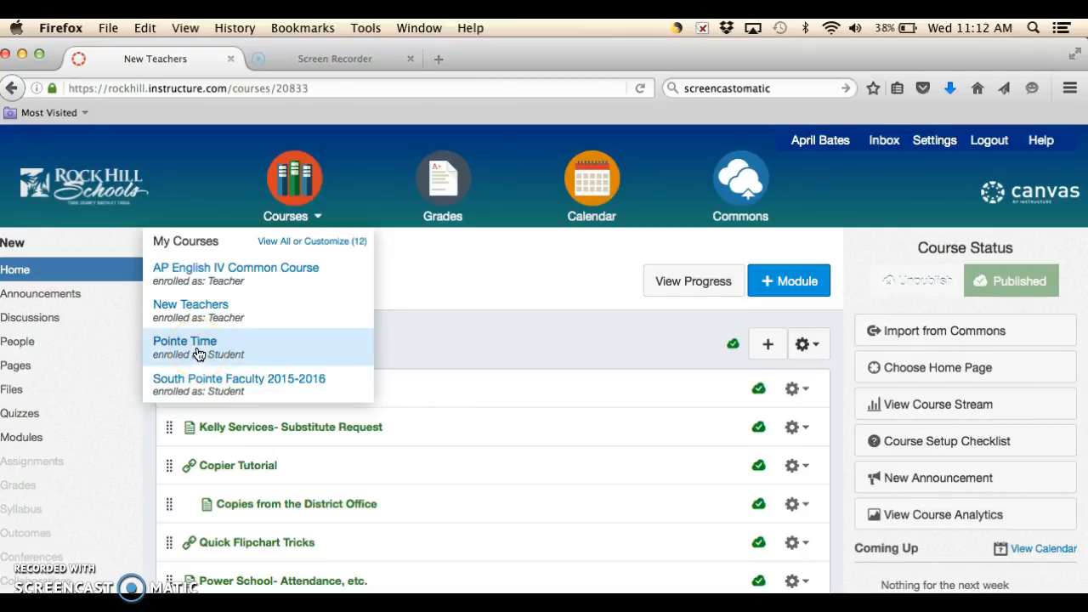
pyautogui.click(285, 249)
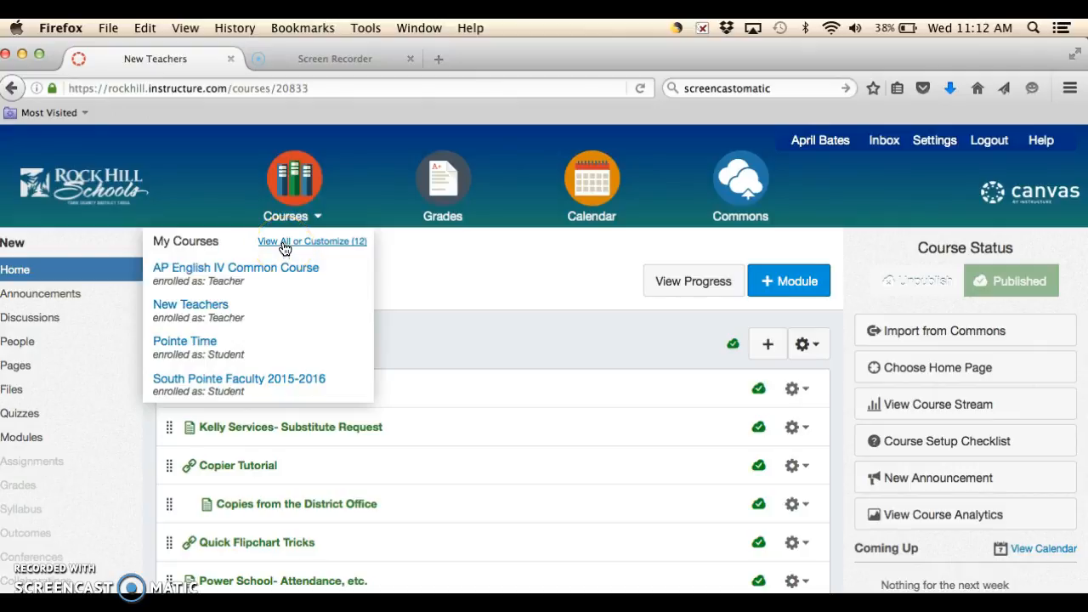
pyautogui.click(285, 247)
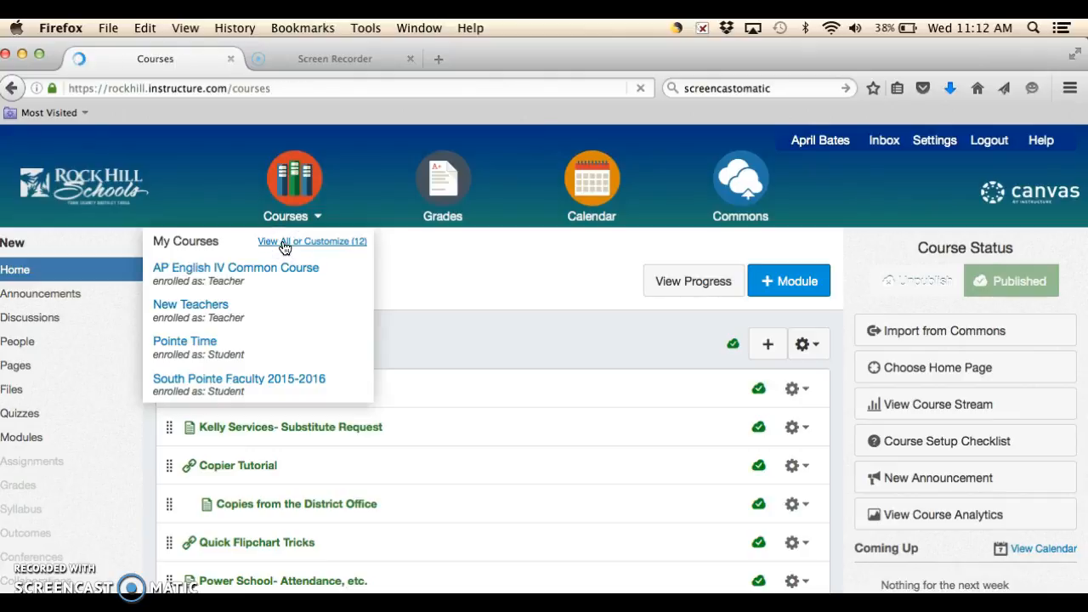
pyautogui.click(419, 478)
pyautogui.scroll(-5, 418, 484)
pyautogui.scroll(-7, 419, 489)
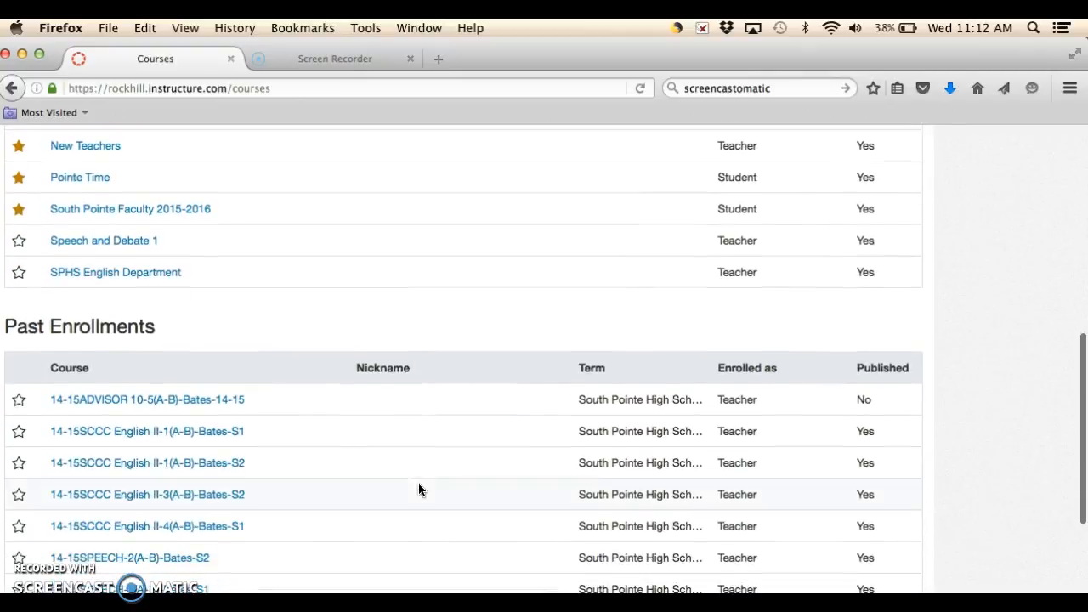
pyautogui.click(87, 501)
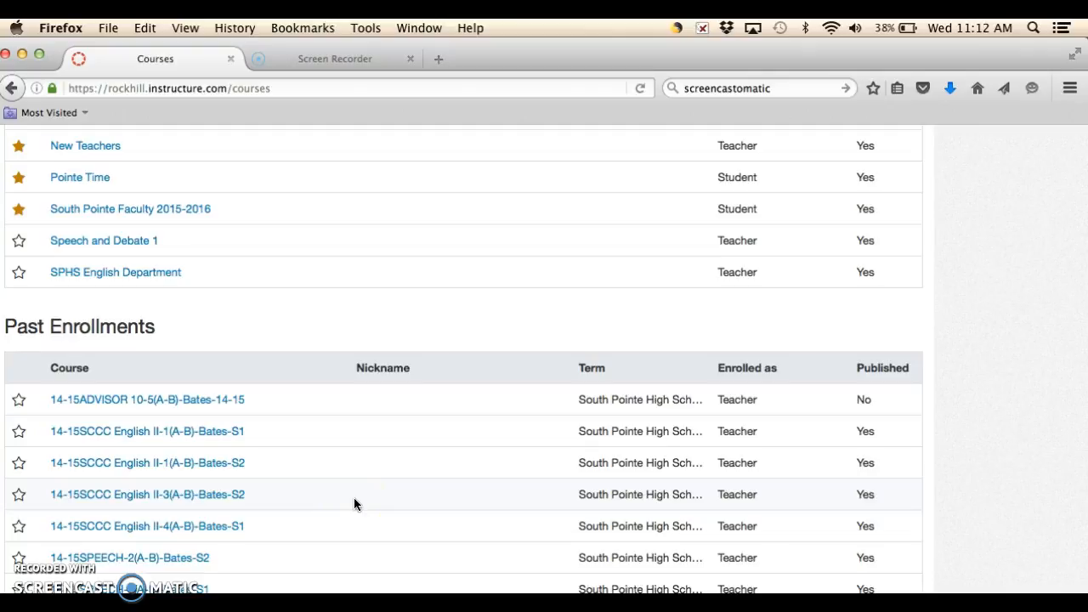
pyautogui.scroll(4, 354, 500)
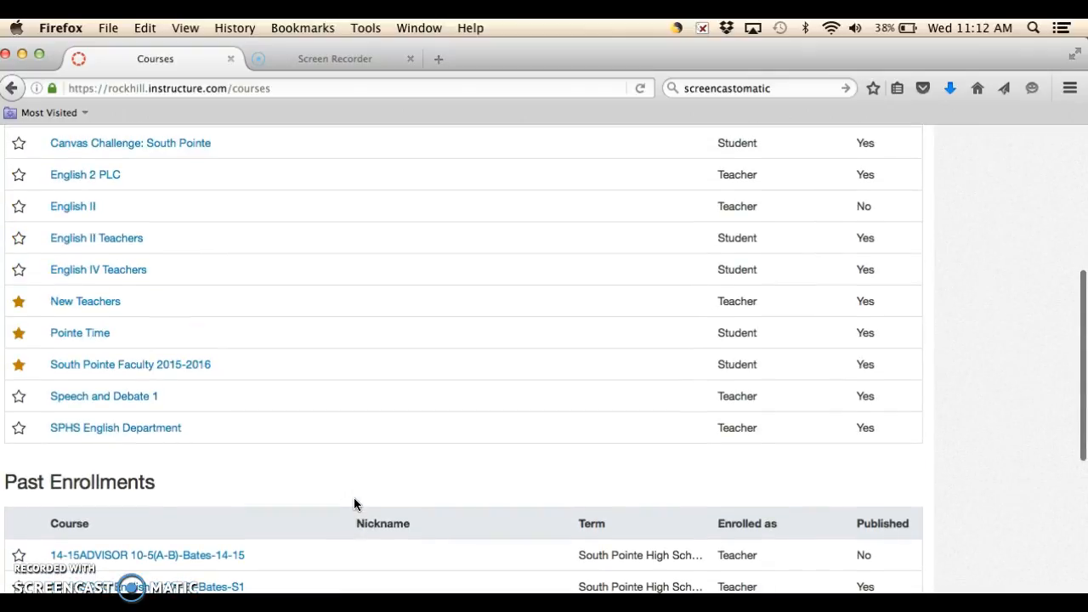
pyautogui.scroll(5, 354, 497)
# Step: Open the New Teachers course
pyautogui.click(283, 224)
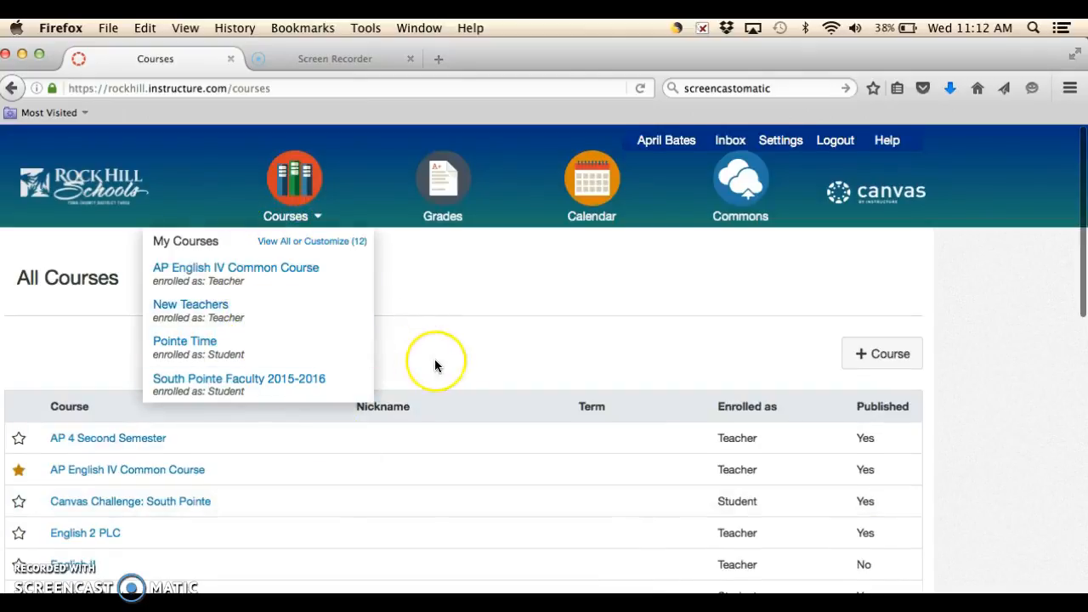
pyautogui.scroll(-5, 434, 366)
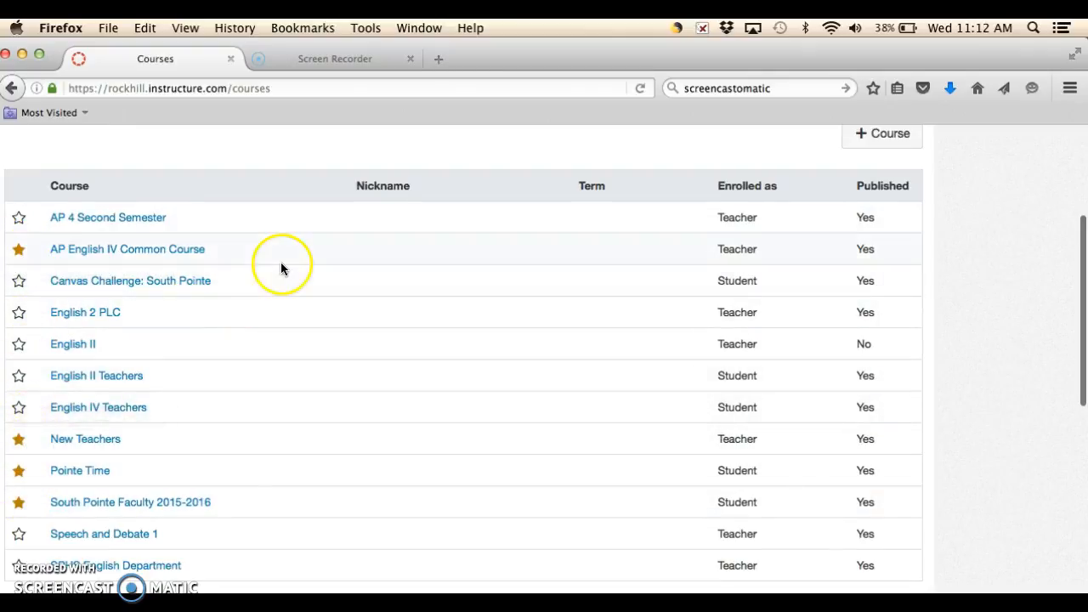
pyautogui.scroll(5, 281, 269)
pyautogui.moveTo(282, 226)
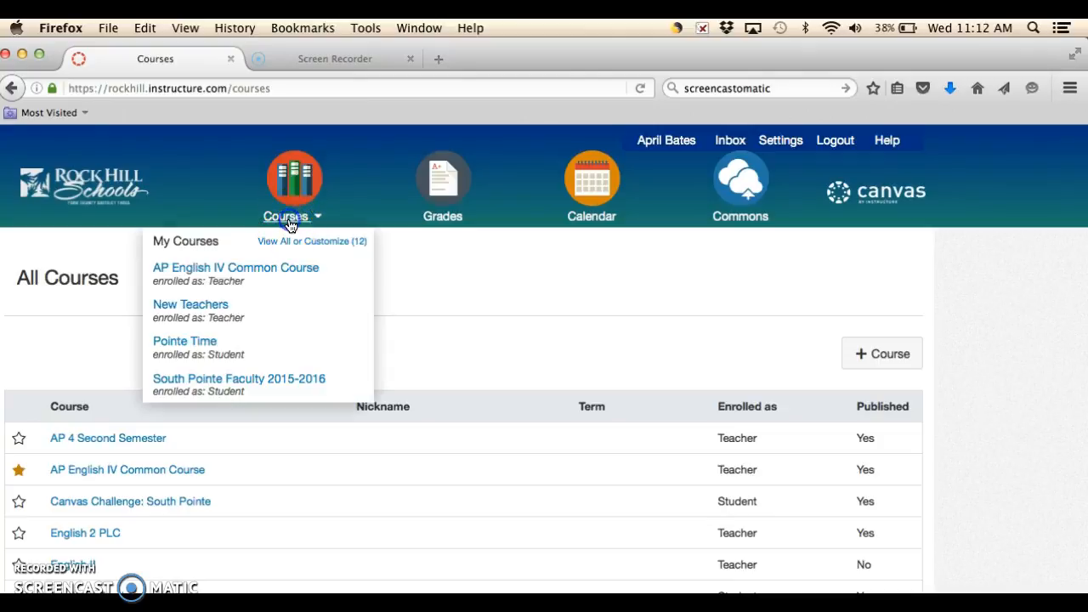
pyautogui.click(225, 313)
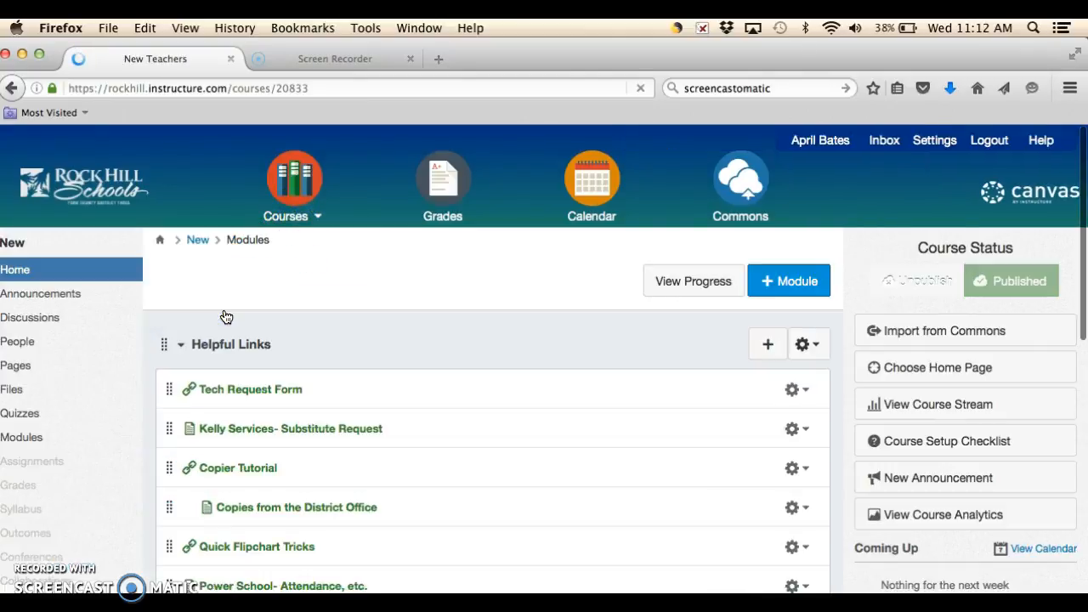
# Step: Look through the modules on the course home page, from Helpful Links down to the 9-30 Session module
pyautogui.scroll(-2, 273, 284)
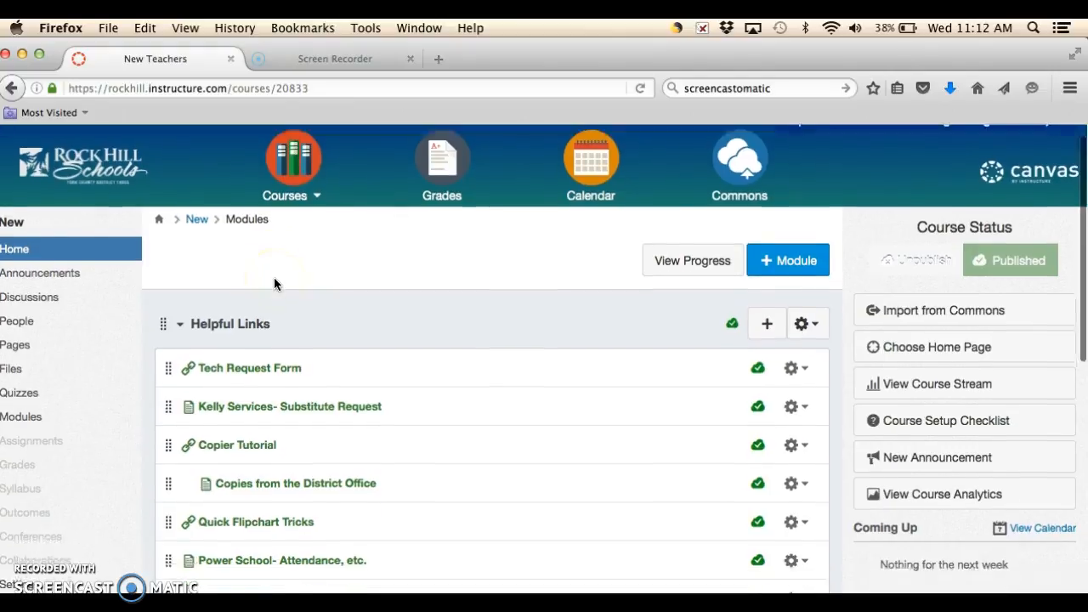
pyautogui.scroll(2, 274, 284)
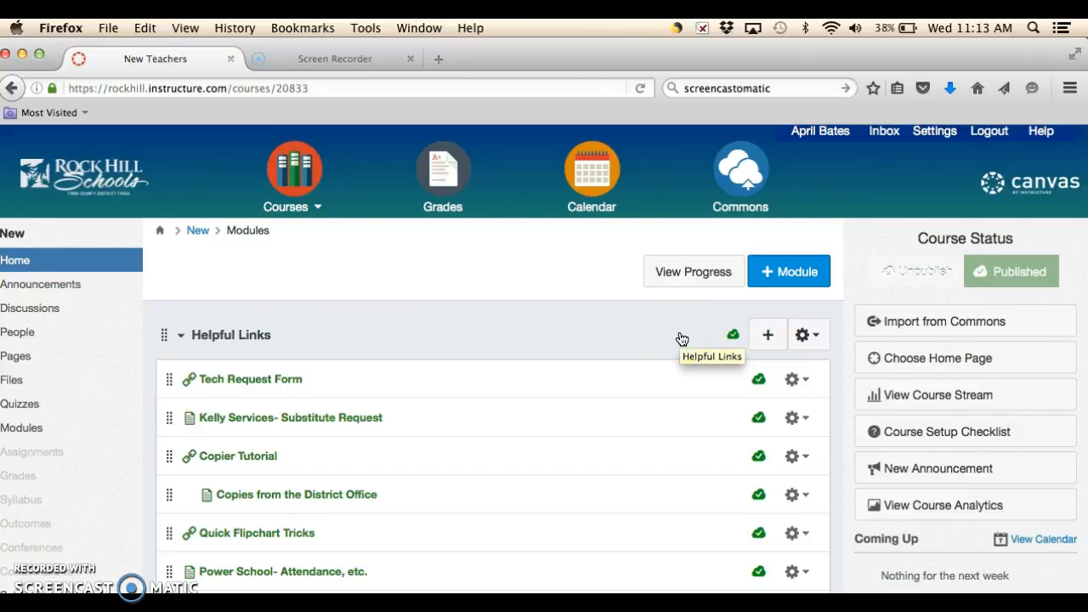
pyautogui.click(537, 296)
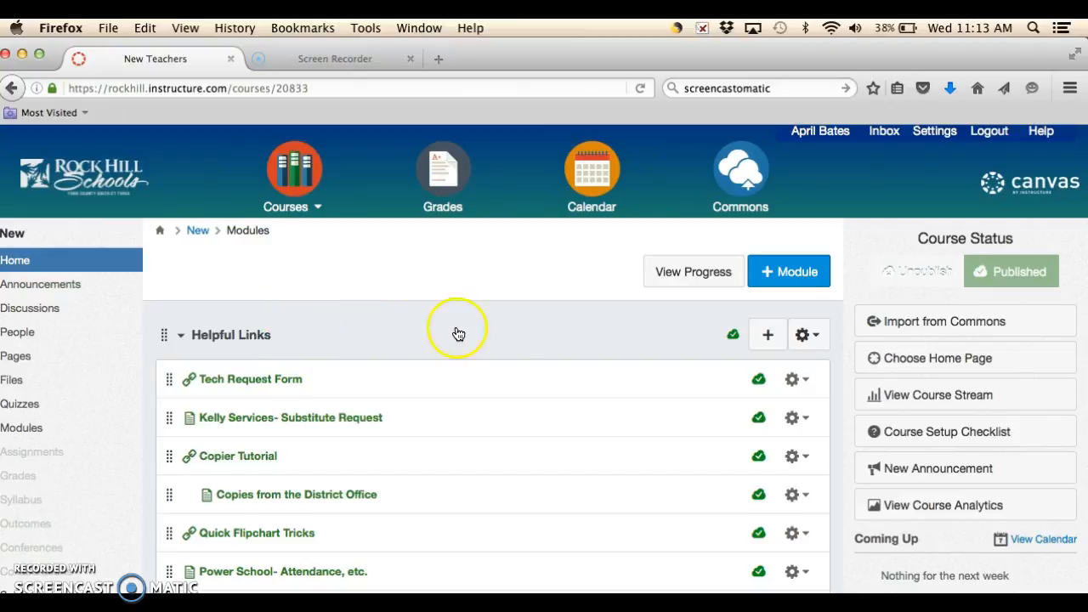
pyautogui.scroll(-2, 459, 333)
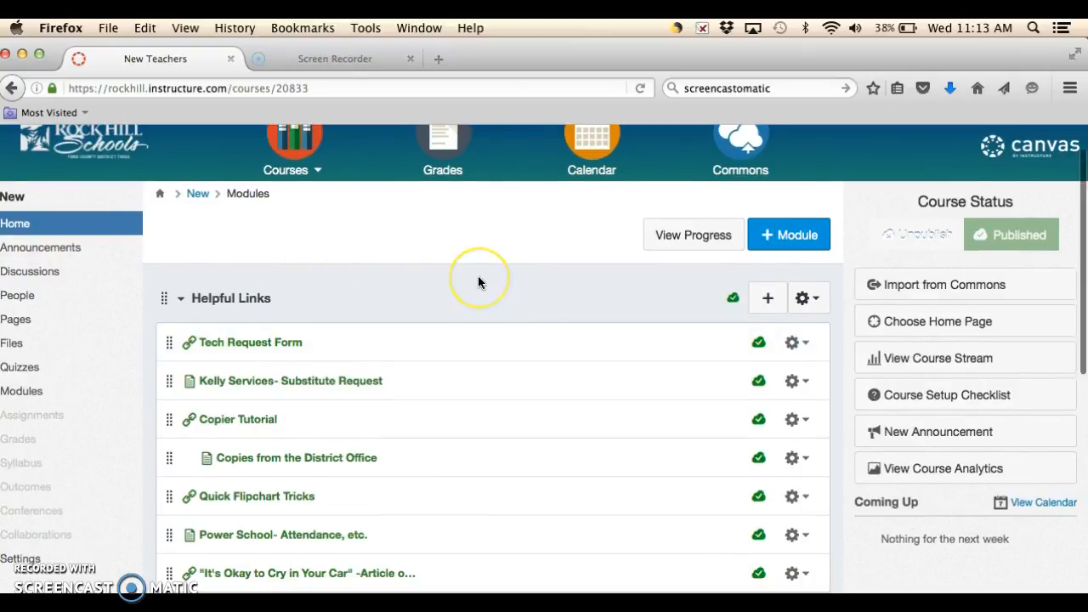
pyautogui.scroll(-1, 478, 275)
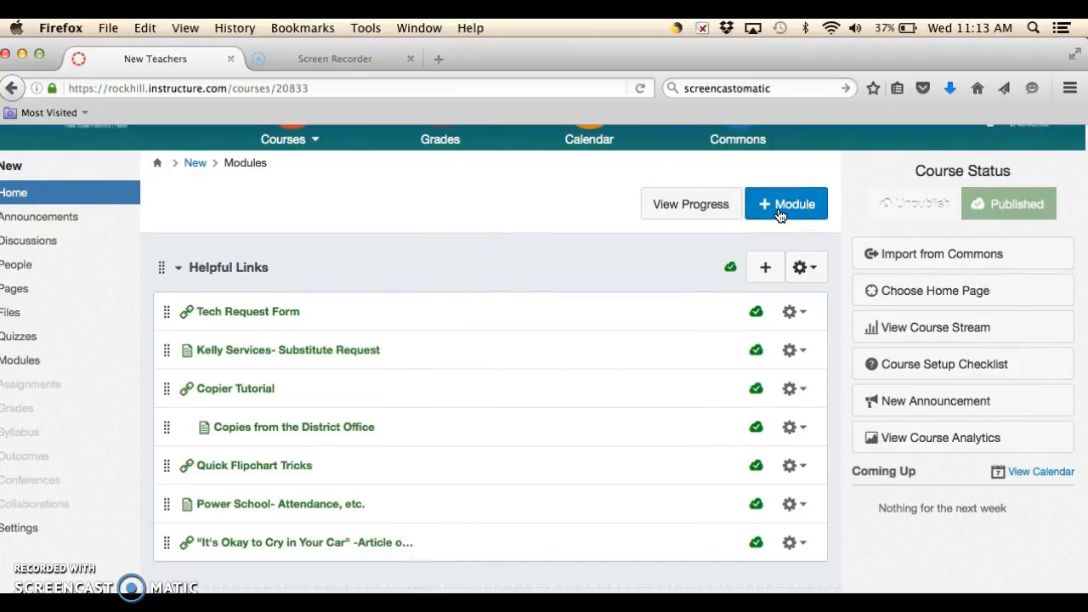
pyautogui.scroll(-1, 505, 223)
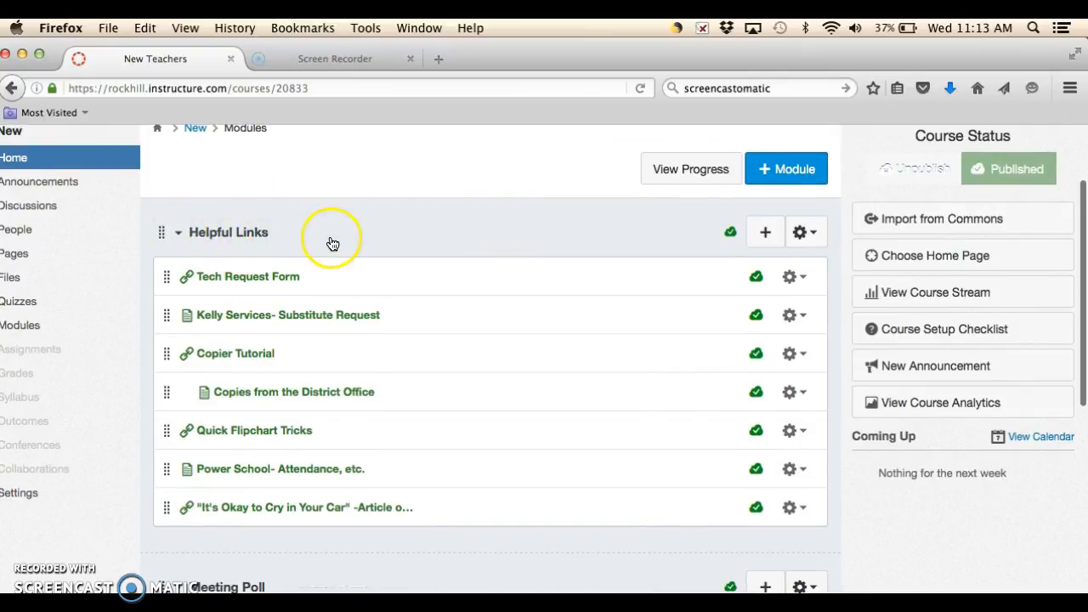
pyautogui.scroll(-3, 332, 242)
pyautogui.scroll(-2, 259, 483)
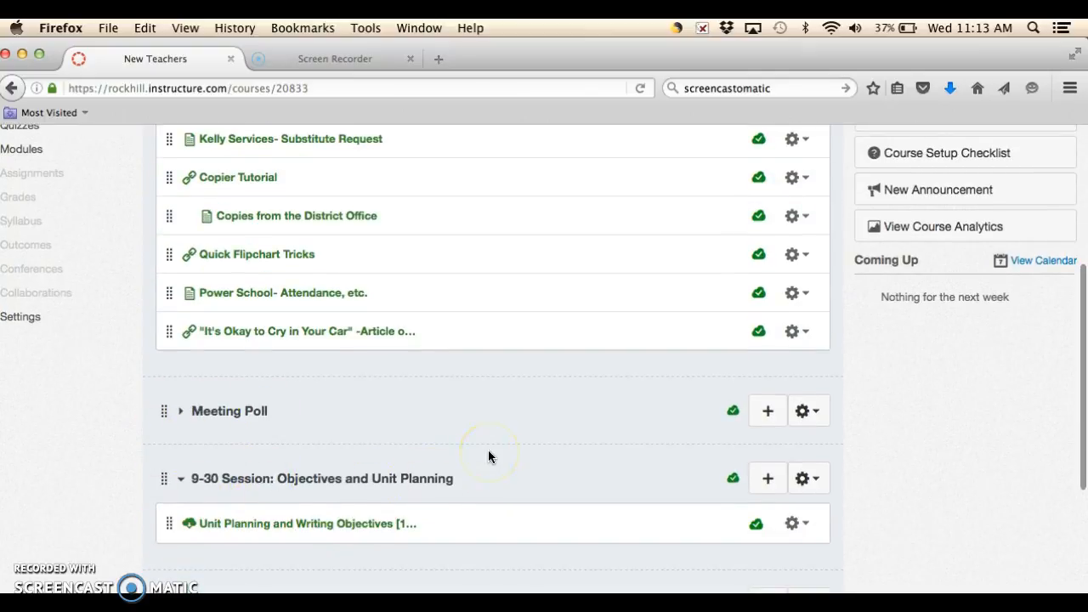
pyautogui.scroll(4, 487, 457)
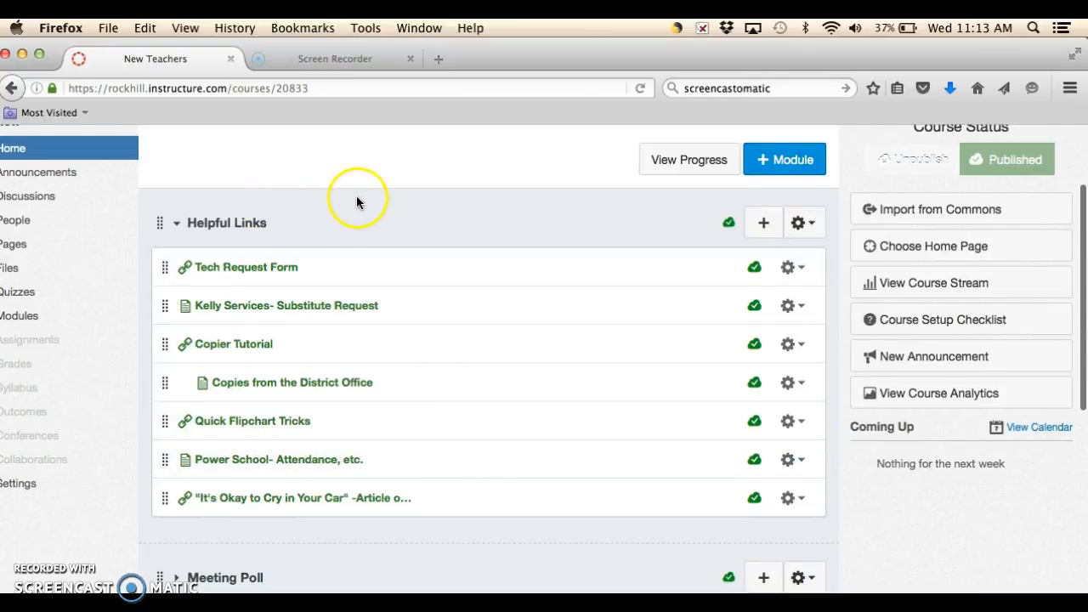
# Step: Review the item types that can be added to the Helpful Links module, and close the dialog without adding one
pyautogui.click(764, 227)
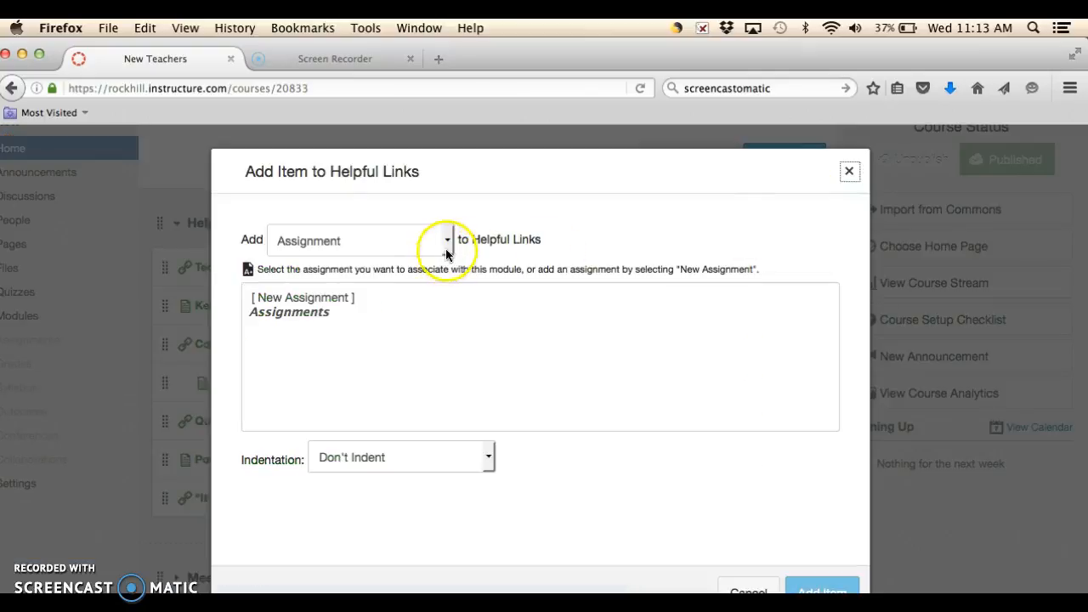
pyautogui.click(449, 242)
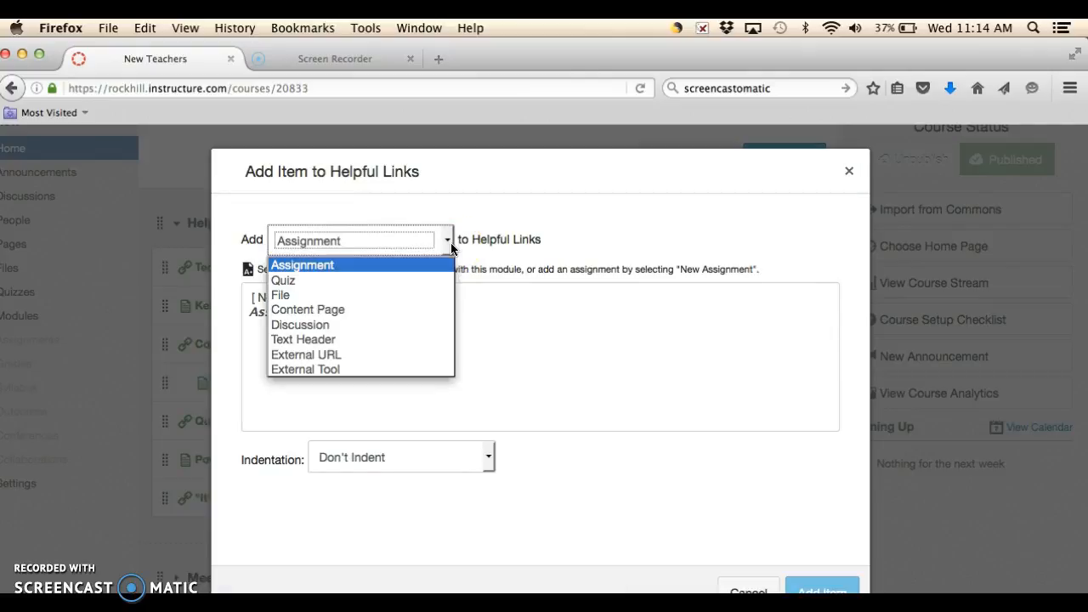
pyautogui.click(296, 311)
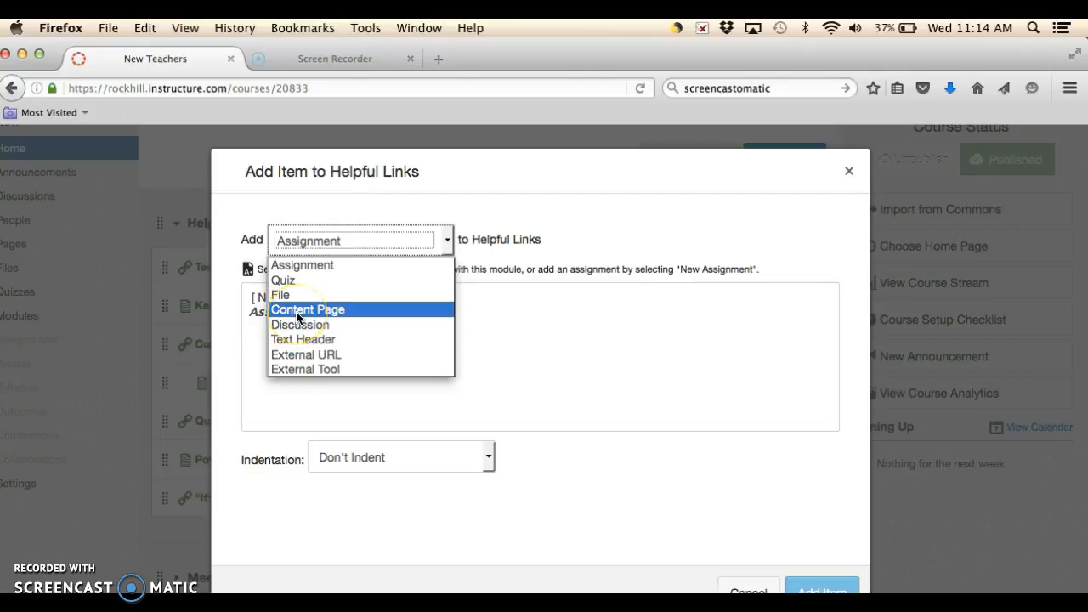
pyautogui.click(296, 326)
pyautogui.scroll(-2, 660, 385)
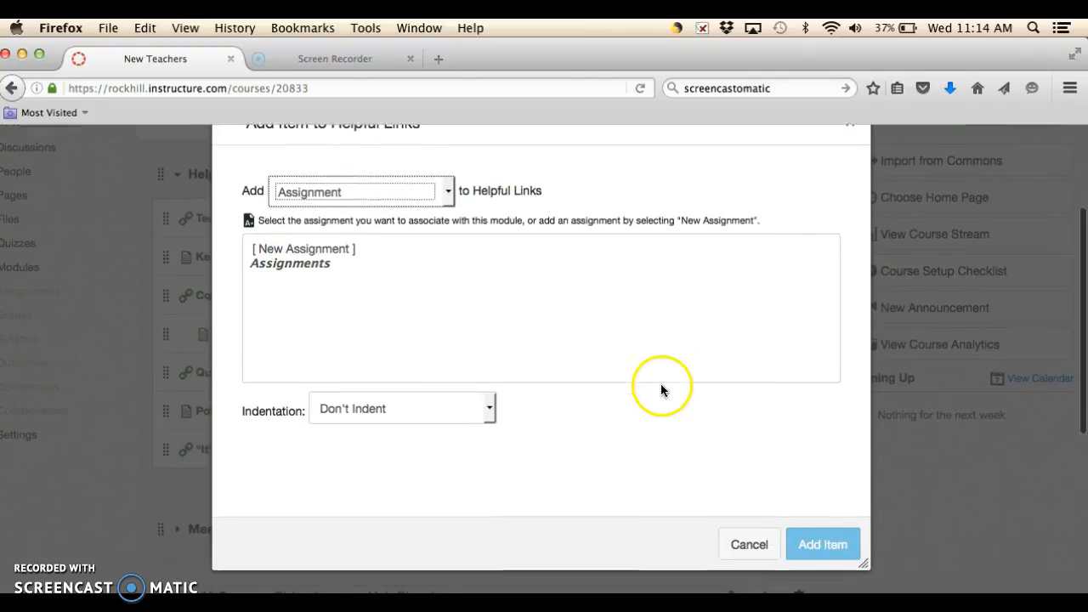
pyautogui.scroll(4, 811, 313)
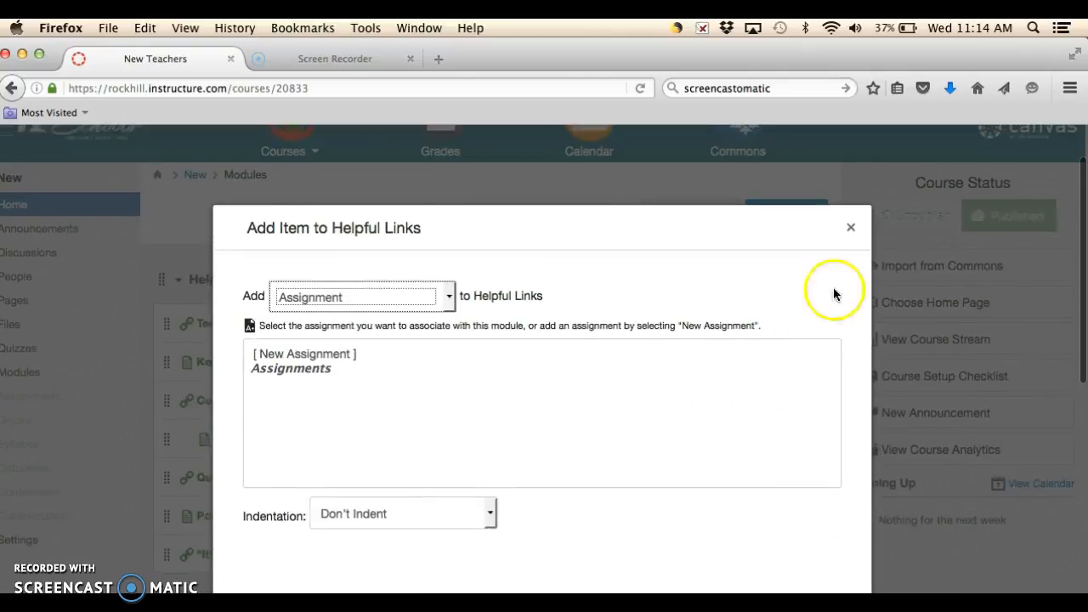
pyautogui.click(850, 227)
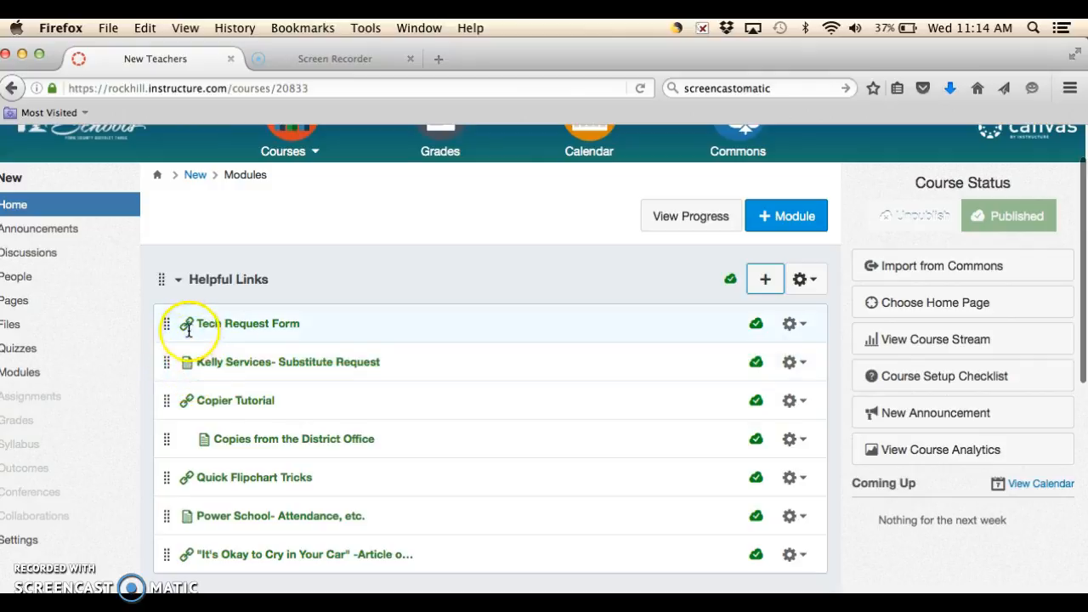
# Step: View the Kelly Services- Substitute Request page and return to the module list on the course home page
pyautogui.click(224, 367)
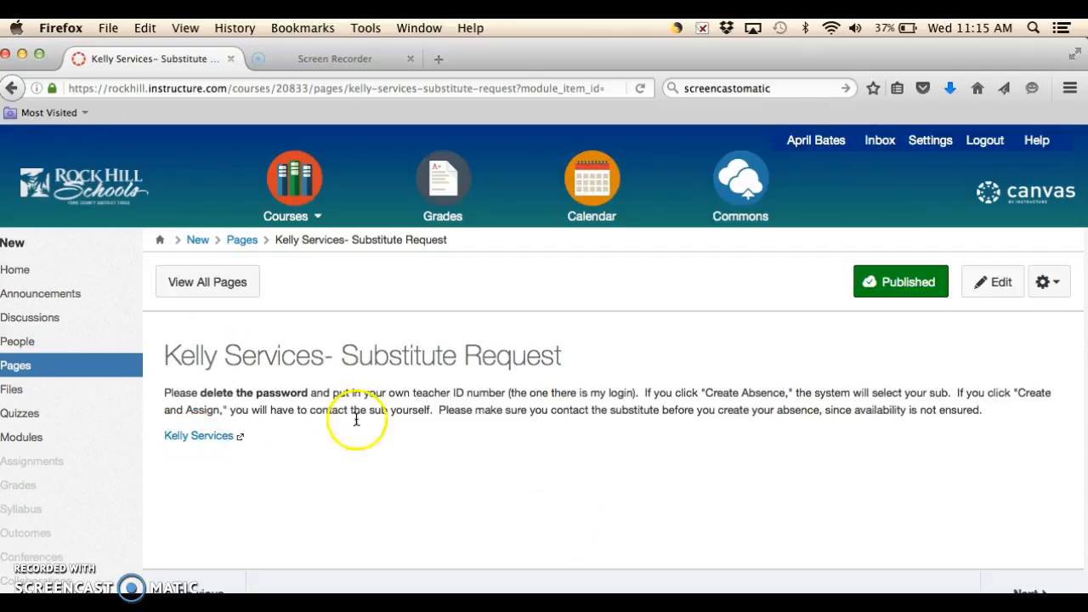
pyautogui.click(22, 277)
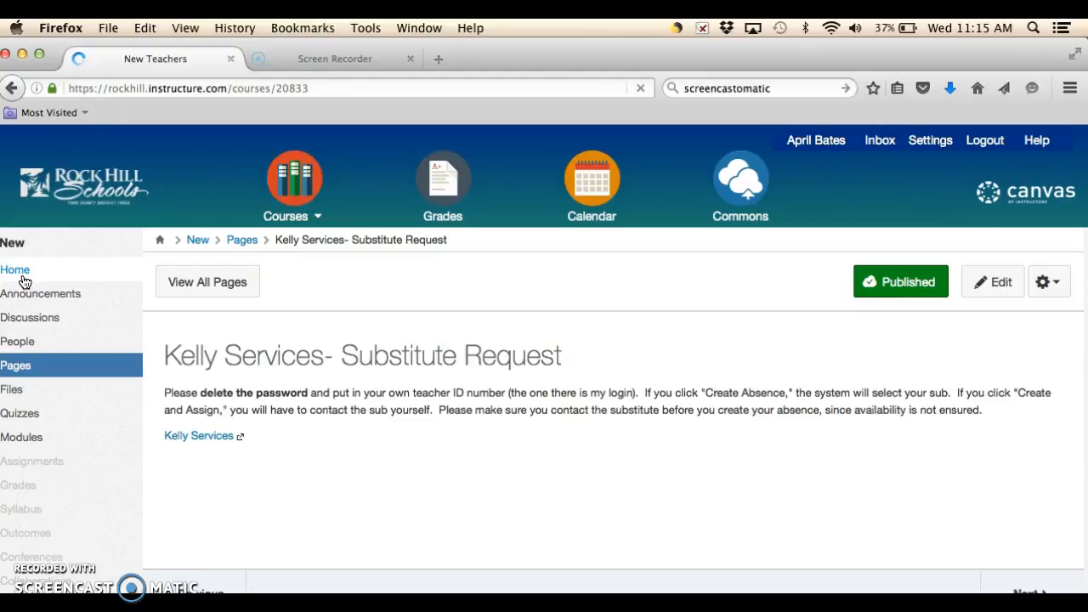
pyautogui.scroll(-2, 587, 354)
pyautogui.scroll(-5, 590, 354)
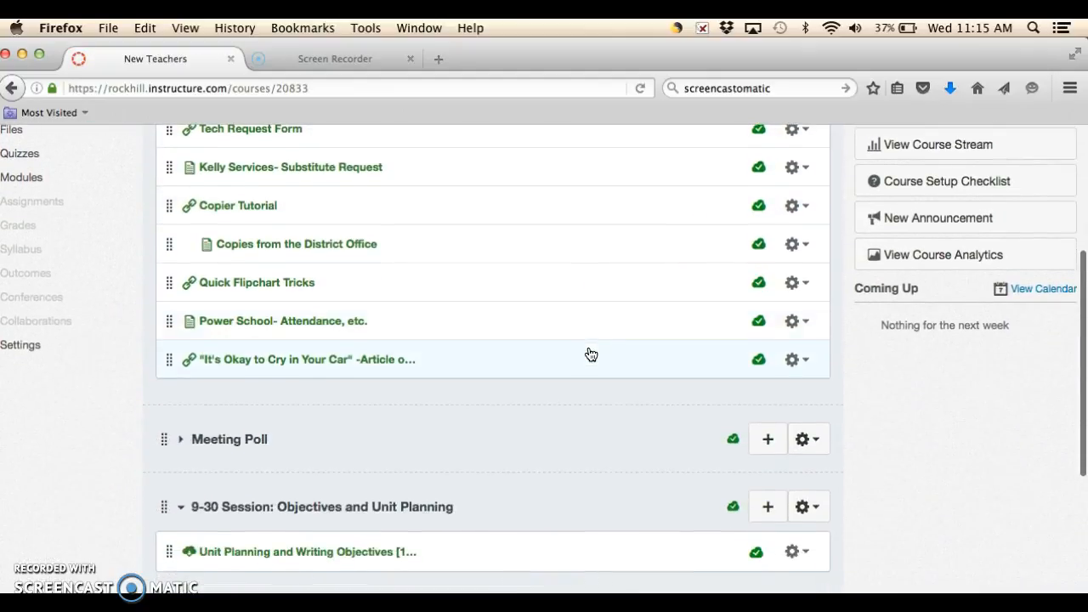
pyautogui.scroll(-2, 590, 354)
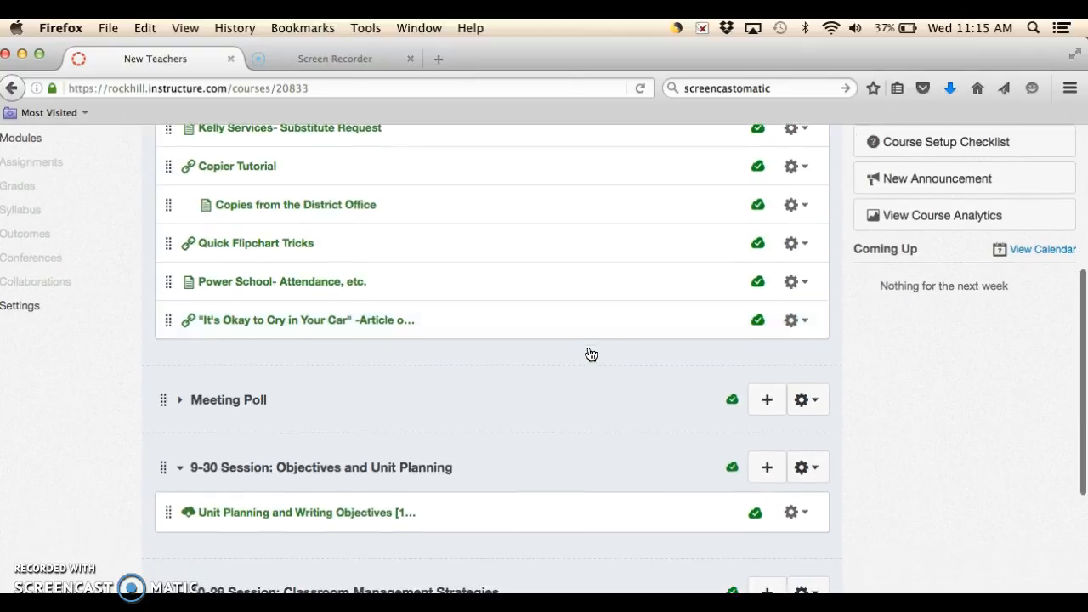
pyautogui.scroll(6, 590, 355)
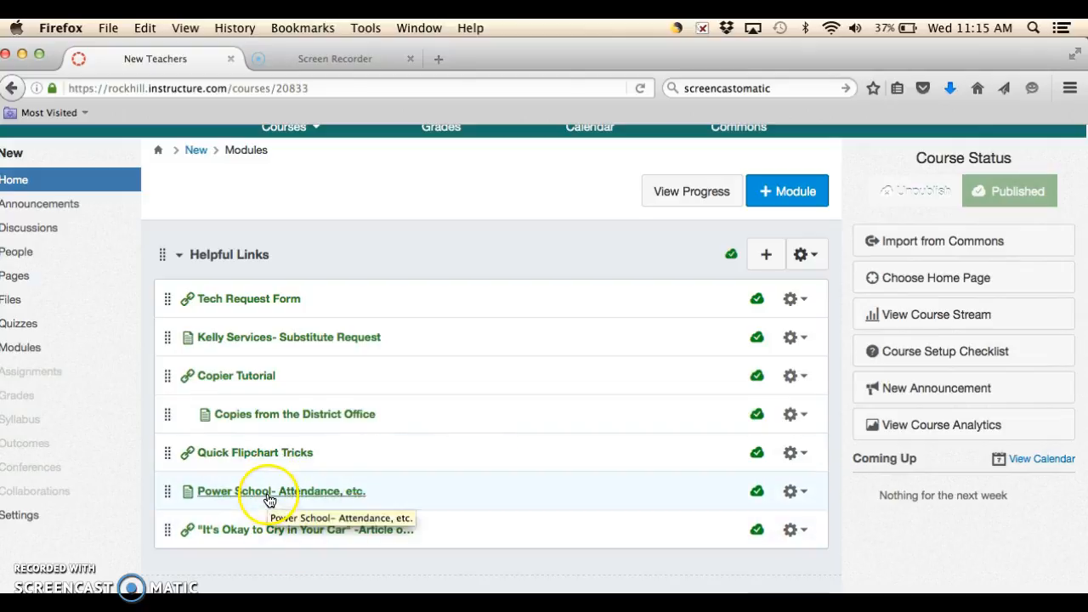
# Step: Open the Copies from the District Office page in Helpful Links for editing
pyautogui.click(276, 423)
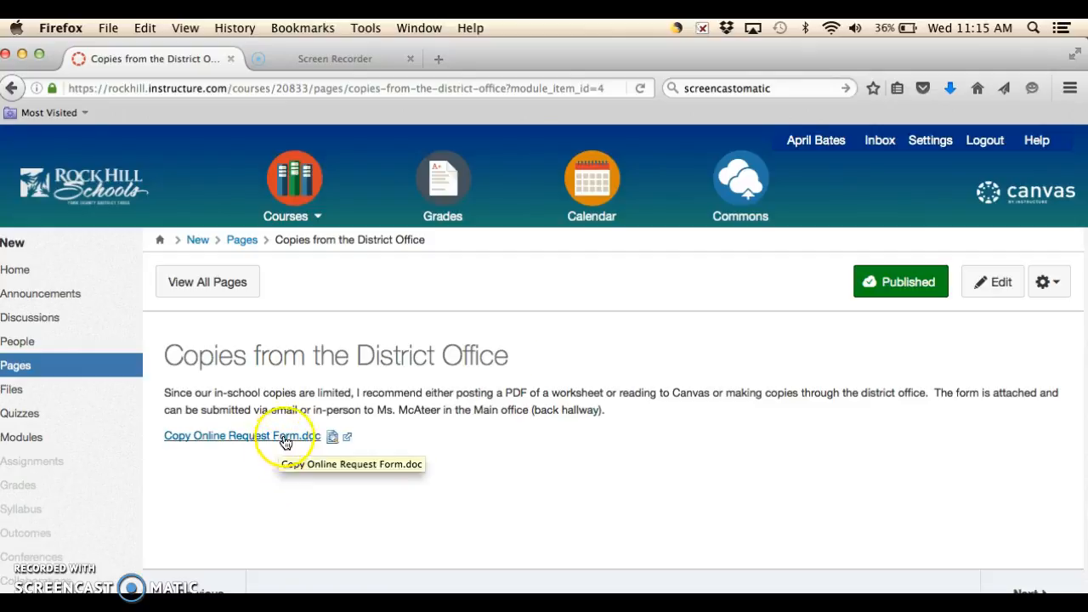
pyautogui.click(995, 288)
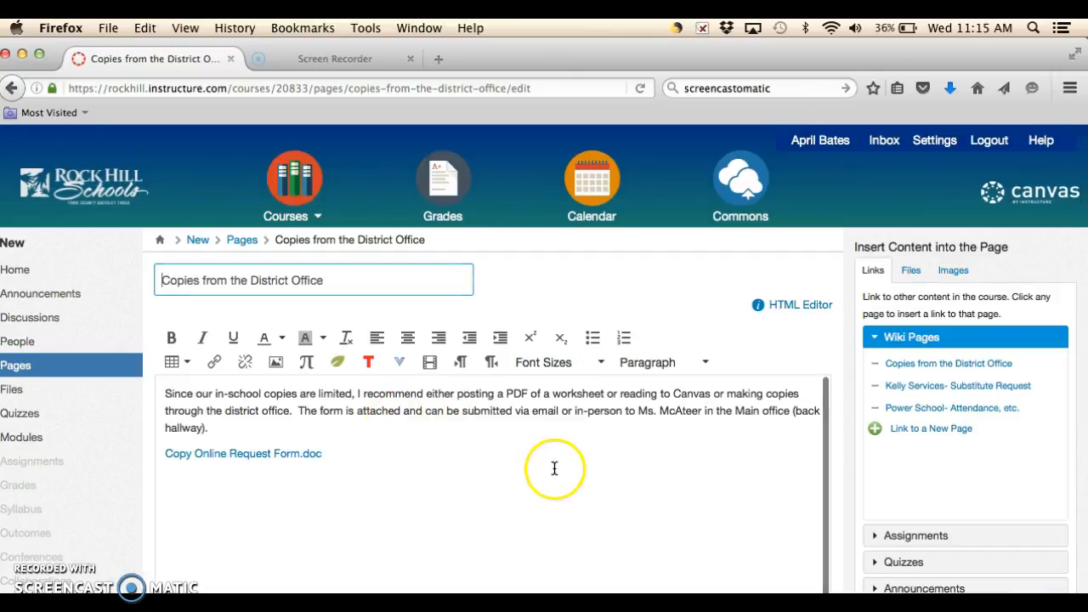
pyautogui.scroll(-1, 553, 466)
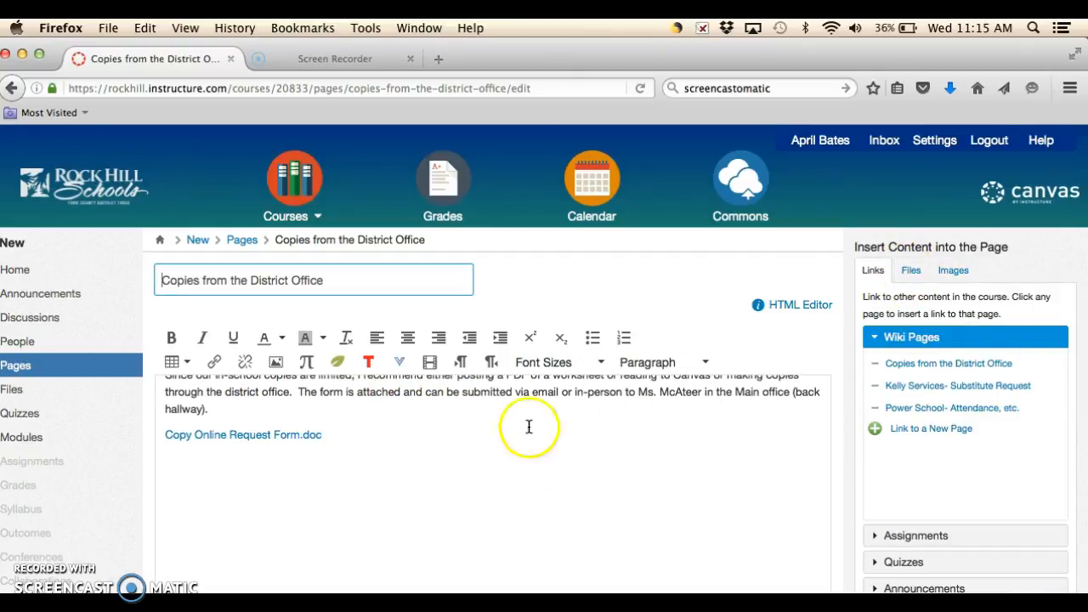
# Step: Show the option for uploading a new file from the computer into the course files while editing the page
pyautogui.click(910, 270)
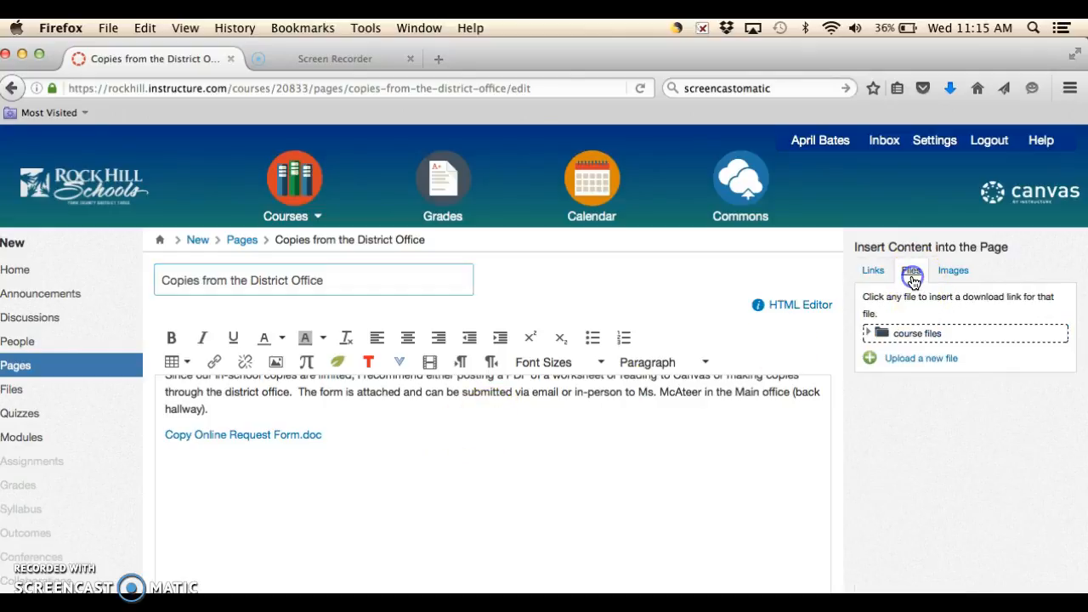
pyautogui.click(901, 359)
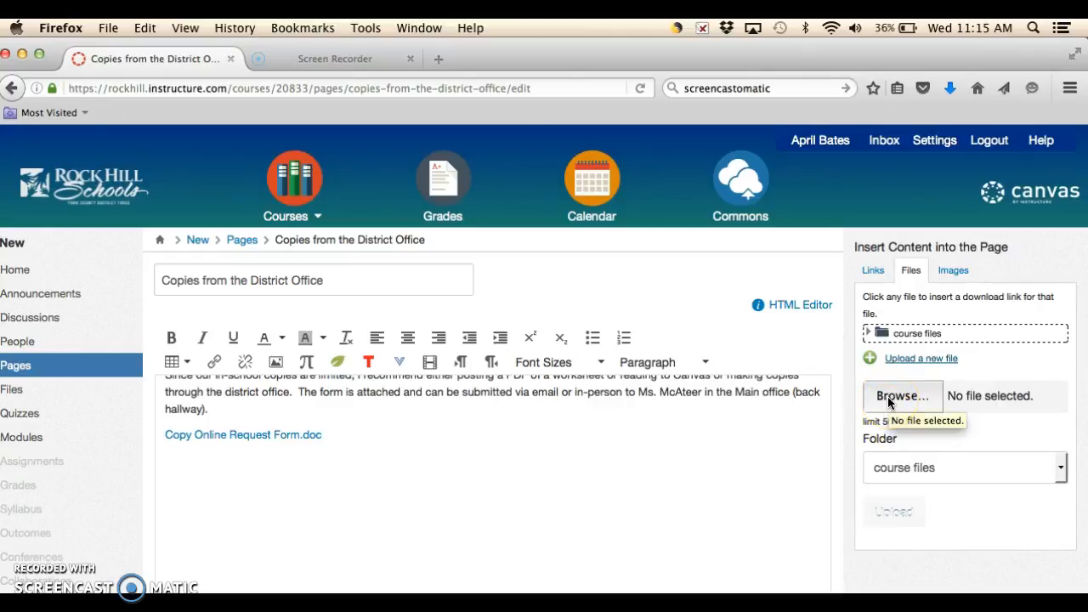
pyautogui.click(893, 397)
pyautogui.click(853, 460)
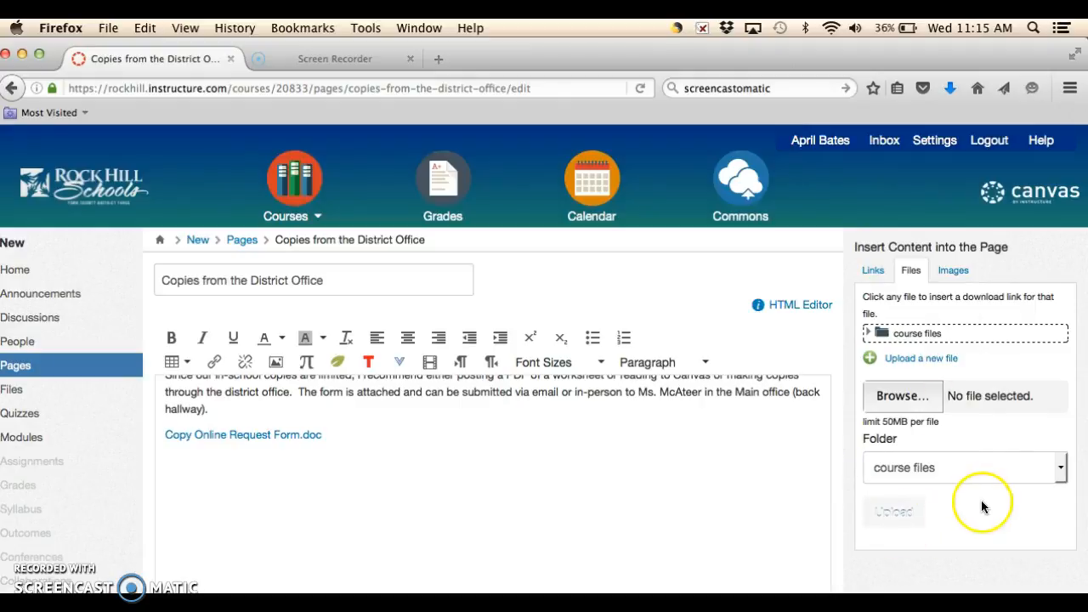
# Step: Expand the course files folder and look through the files that can be linked in the page
pyautogui.click(889, 332)
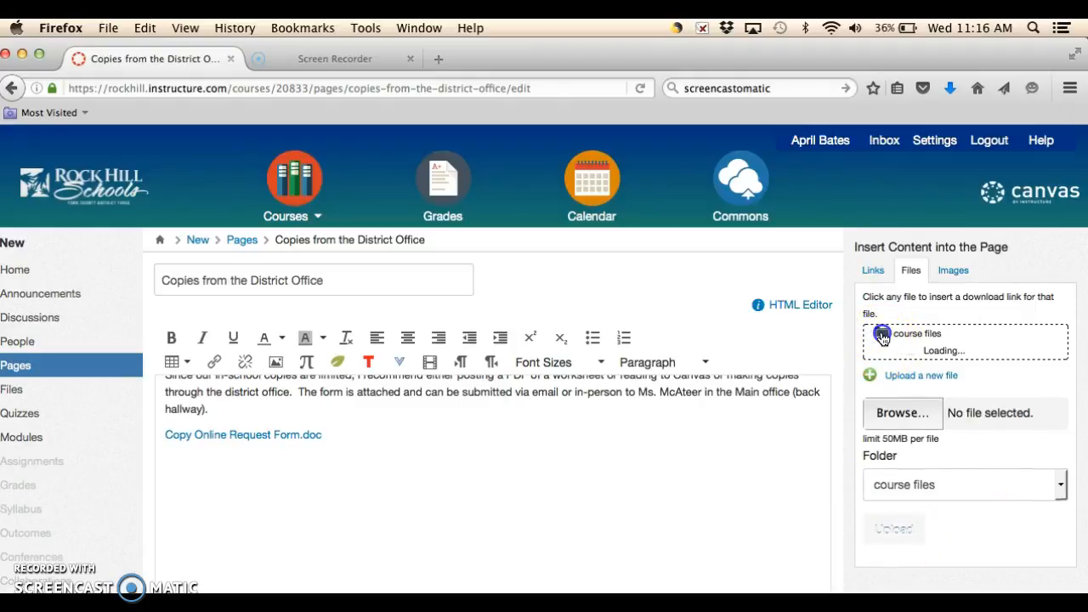
pyautogui.scroll(-2, 918, 357)
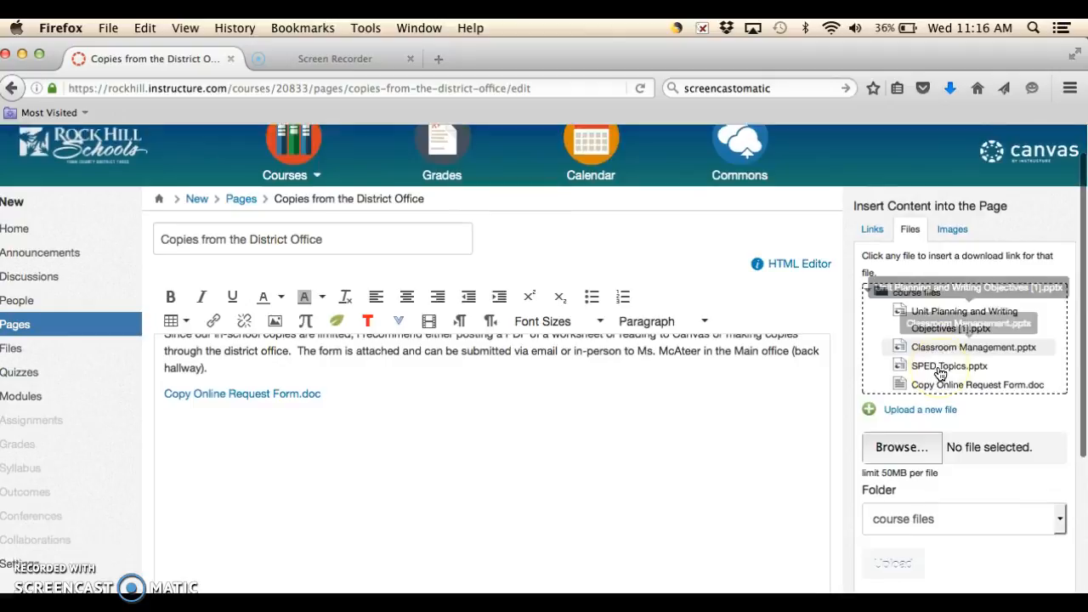
pyautogui.scroll(-2, 935, 361)
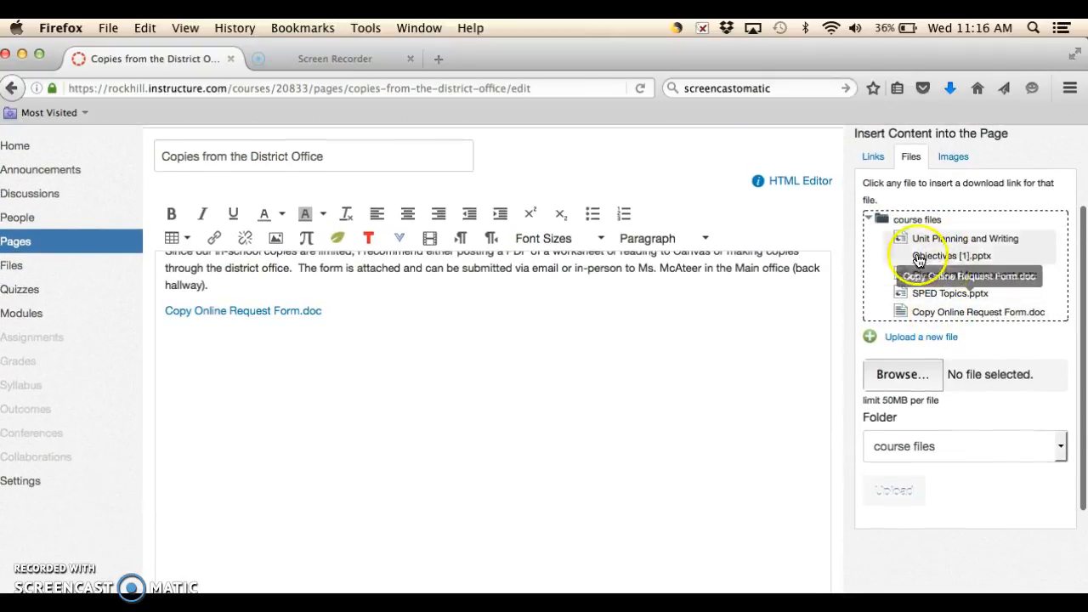
pyautogui.scroll(-1, 898, 257)
pyautogui.scroll(1, 897, 257)
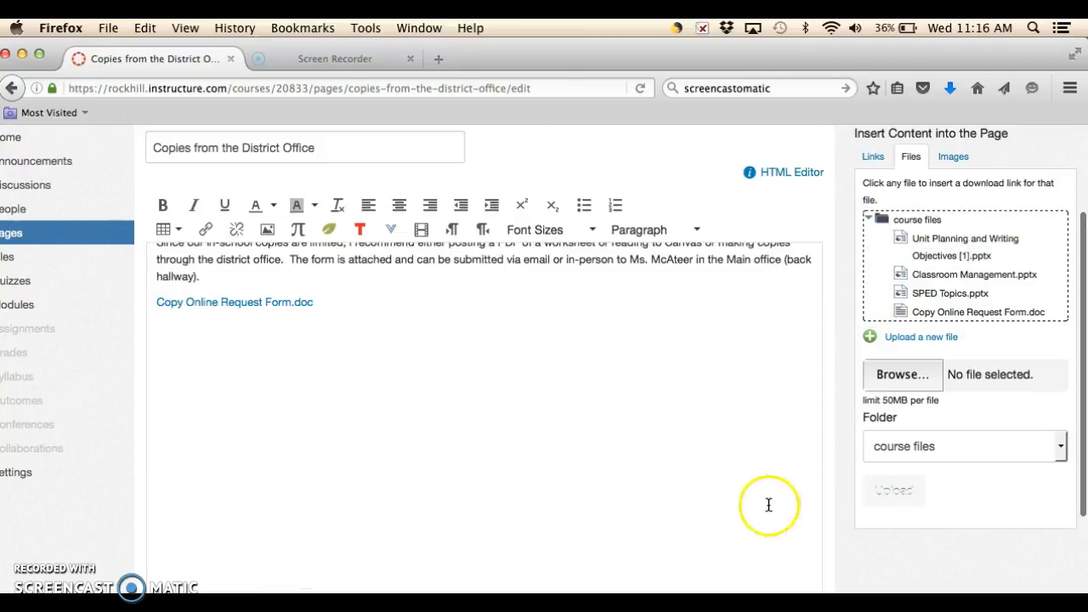
pyautogui.click(645, 458)
pyautogui.scroll(1, 670, 442)
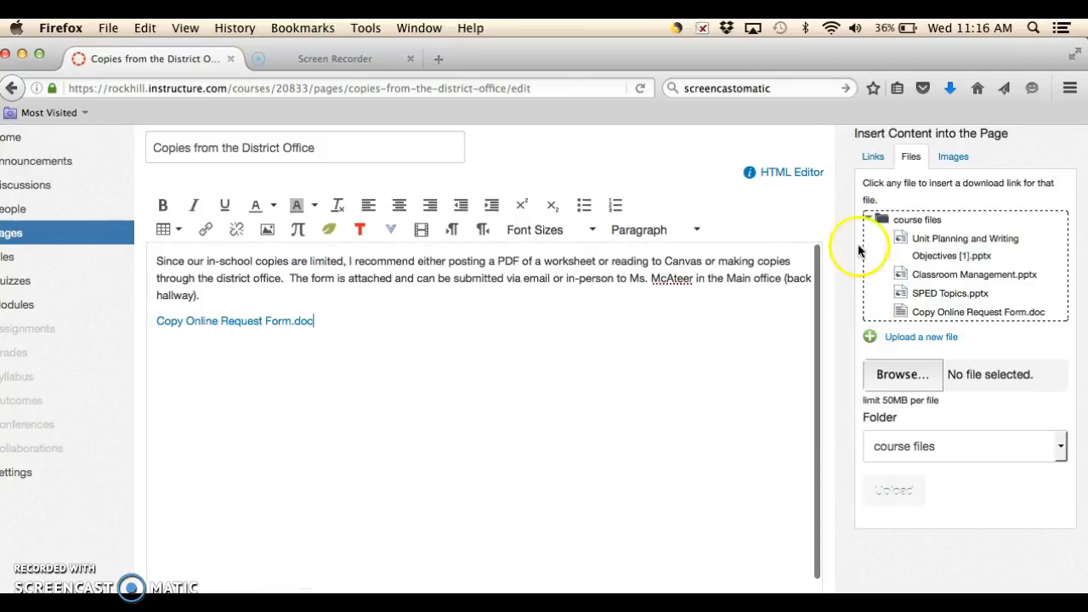
pyautogui.click(865, 162)
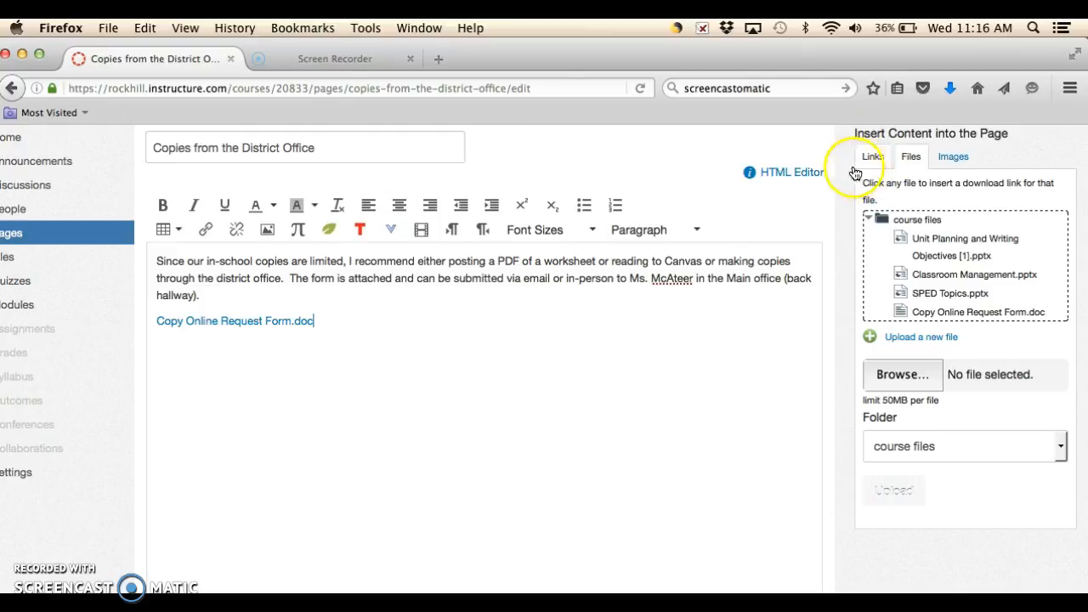
# Step: Leave the page editor and open the course's Assignments page
pyautogui.scroll(2, 633, 306)
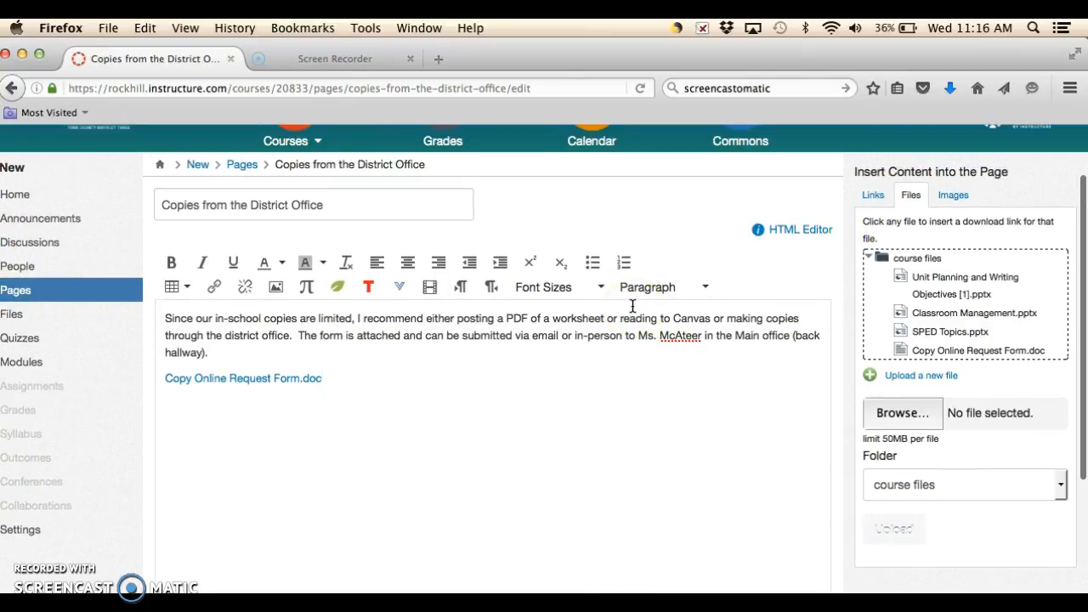
pyautogui.scroll(2, 633, 306)
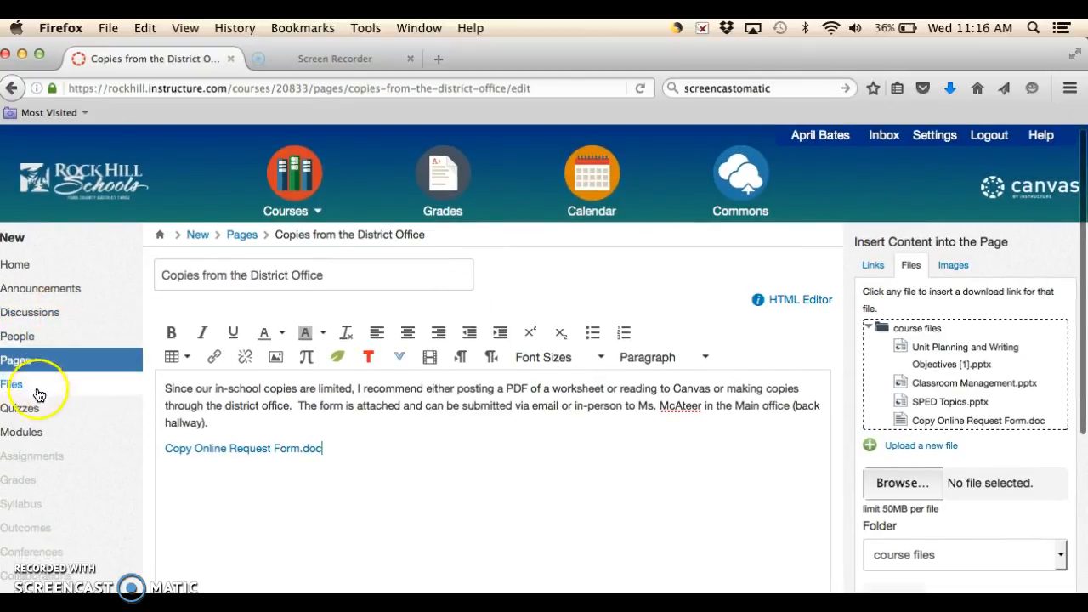
pyautogui.scroll(-2, 43, 378)
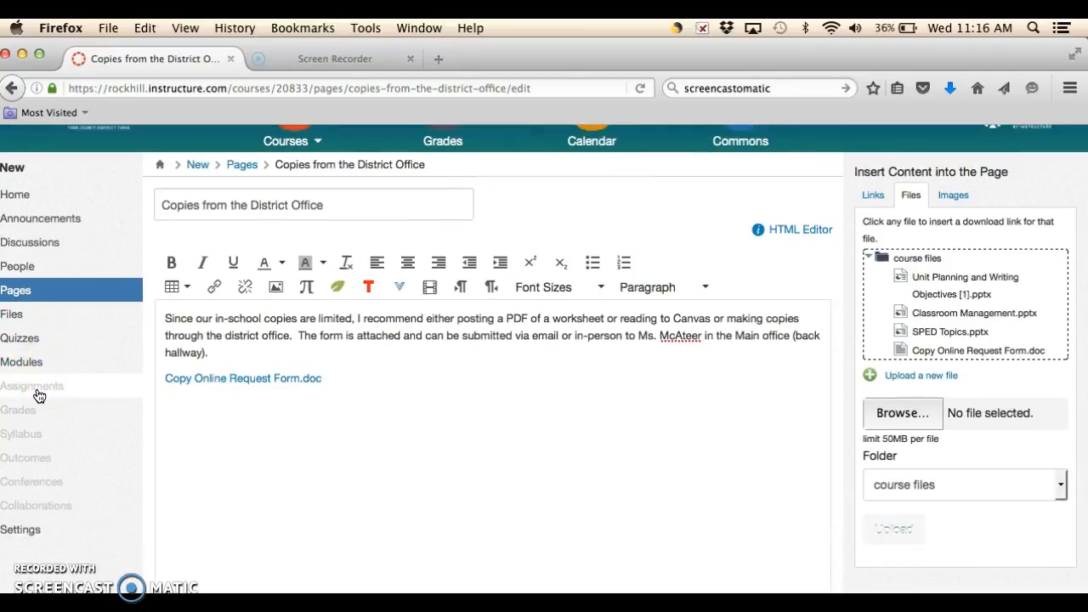
pyautogui.click(39, 395)
pyautogui.click(38, 395)
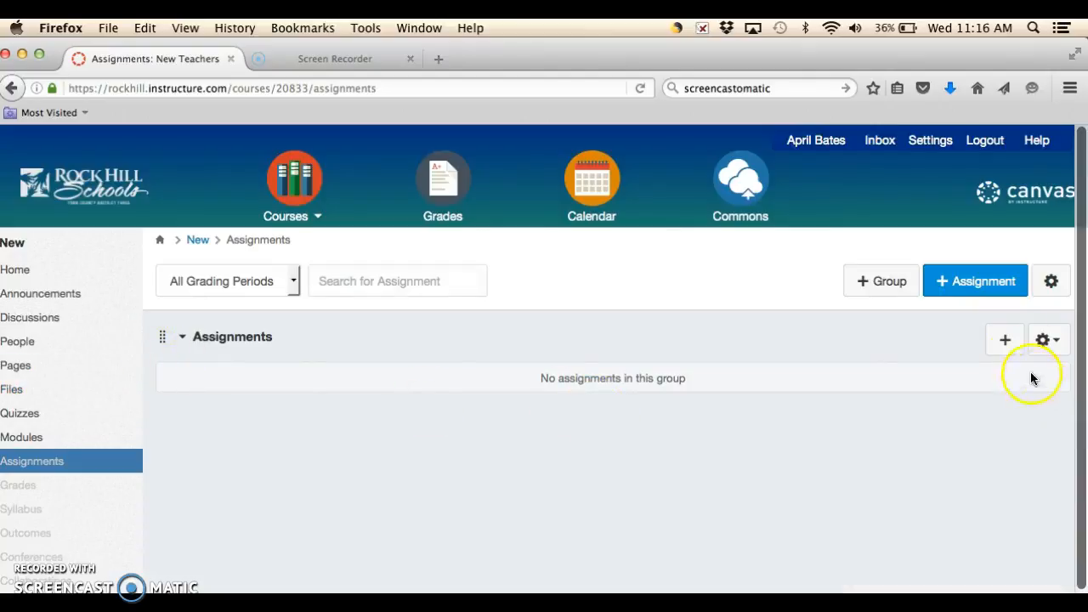
# Step: Start a new assignment in the Assignments group and open its full set of options
pyautogui.click(1004, 340)
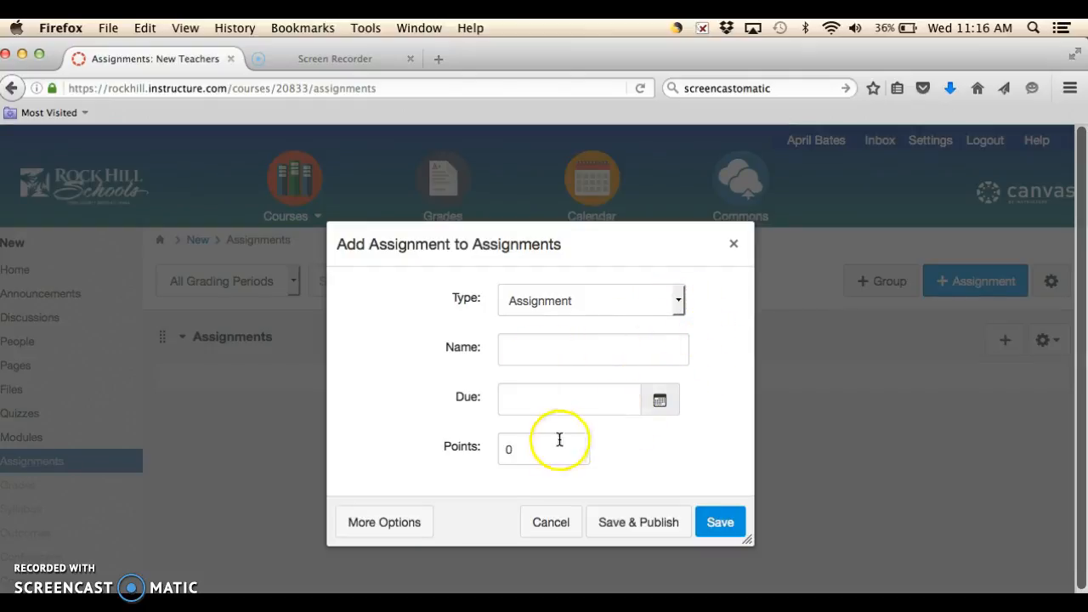
pyautogui.click(519, 449)
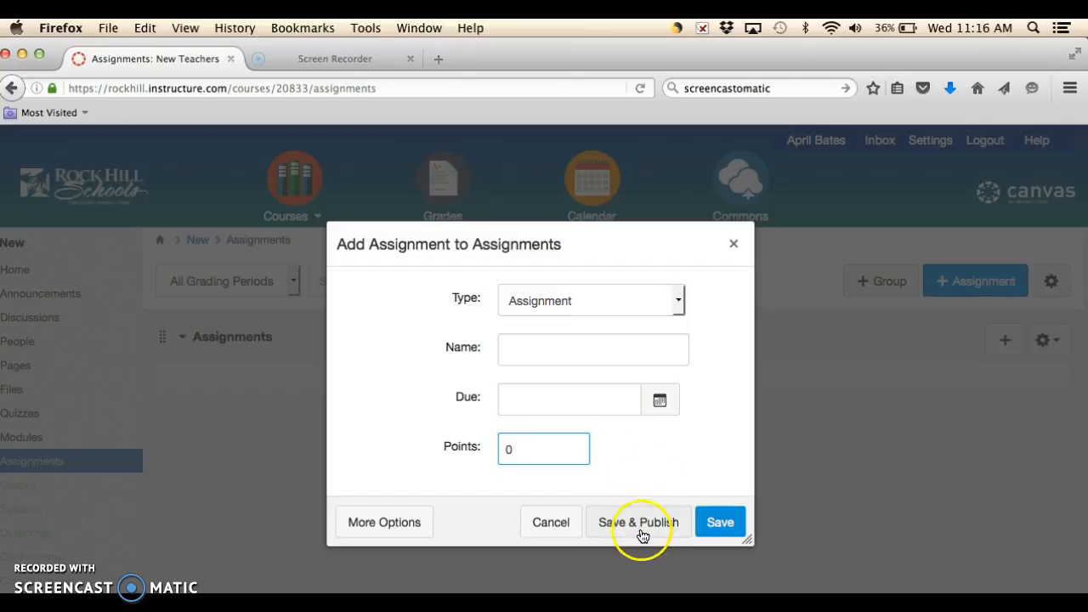
pyautogui.click(395, 531)
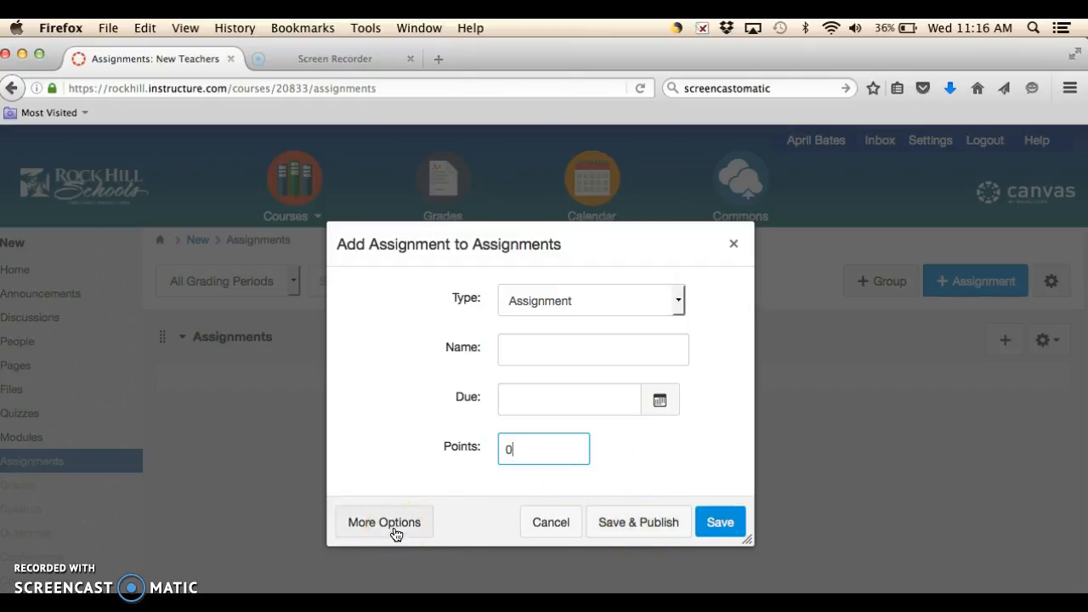
pyautogui.click(395, 531)
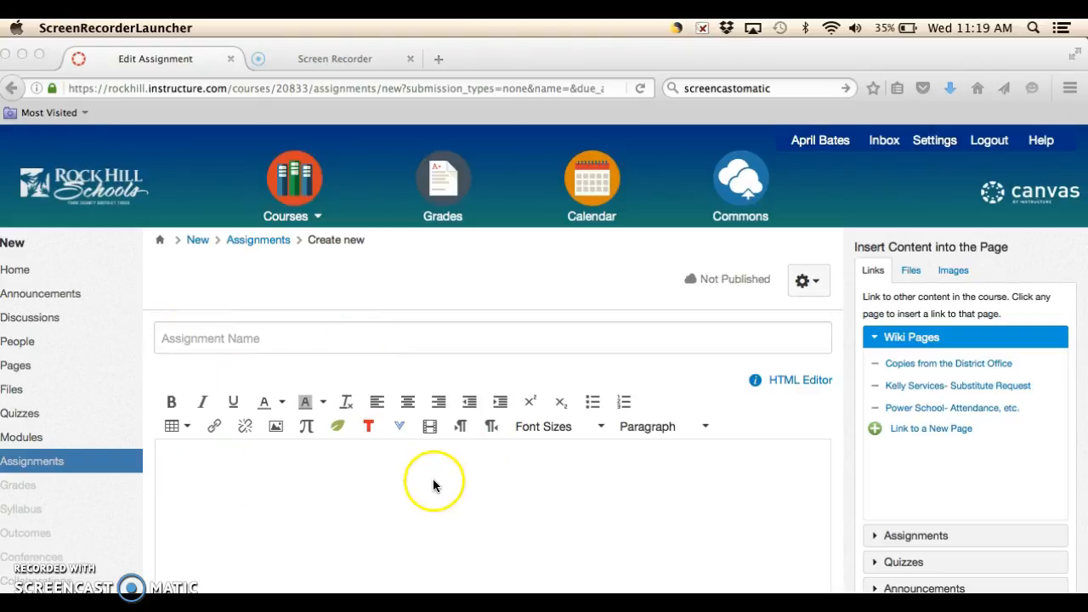
# Step: Review the new assignment's settings, from points, grade display and submission type down to the assign-to, due and availability dates
pyautogui.scroll(-2, 435, 485)
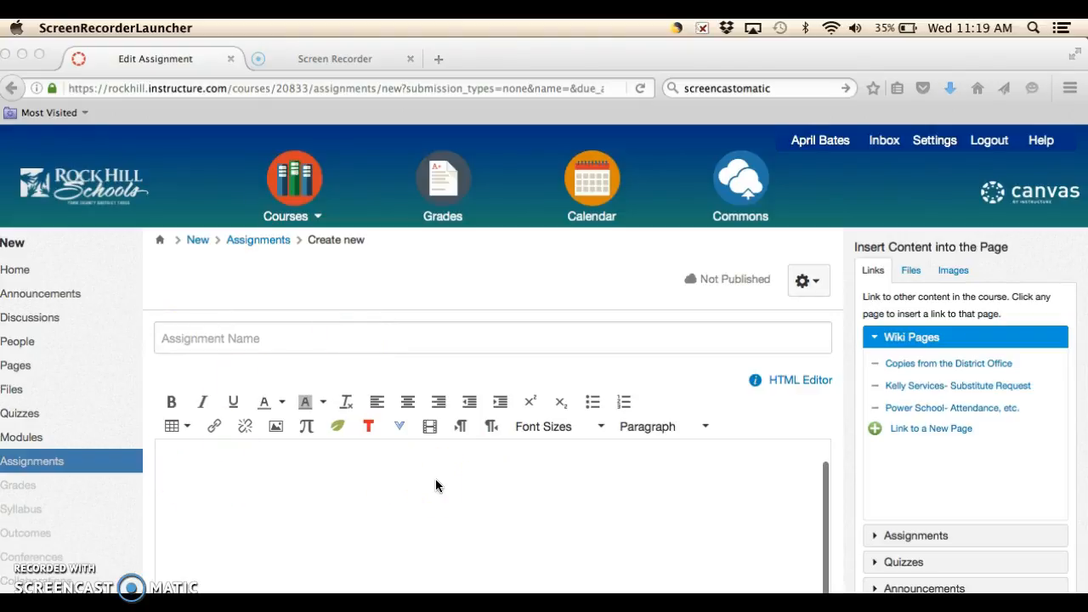
pyautogui.scroll(-5, 632, 340)
pyautogui.scroll(-5, 633, 344)
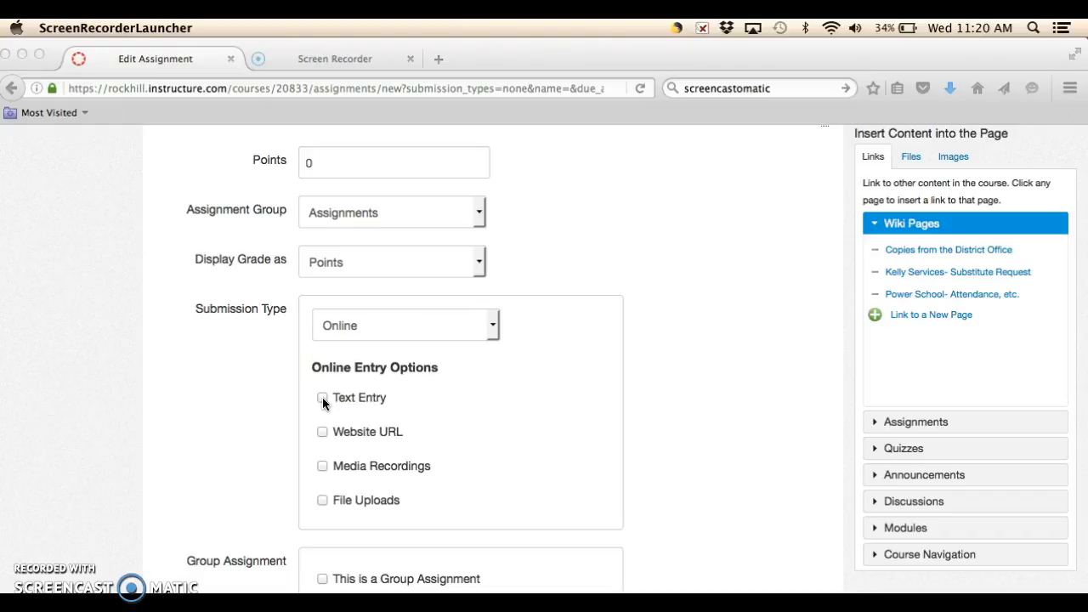
pyautogui.scroll(-3, 450, 382)
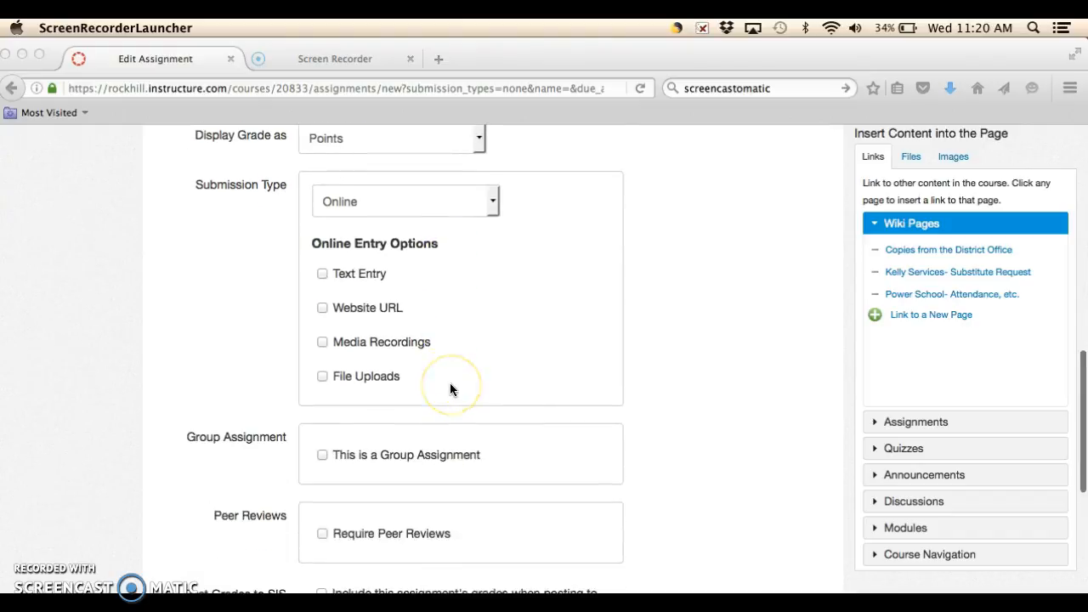
pyautogui.scroll(-2, 451, 388)
pyautogui.scroll(-1, 449, 388)
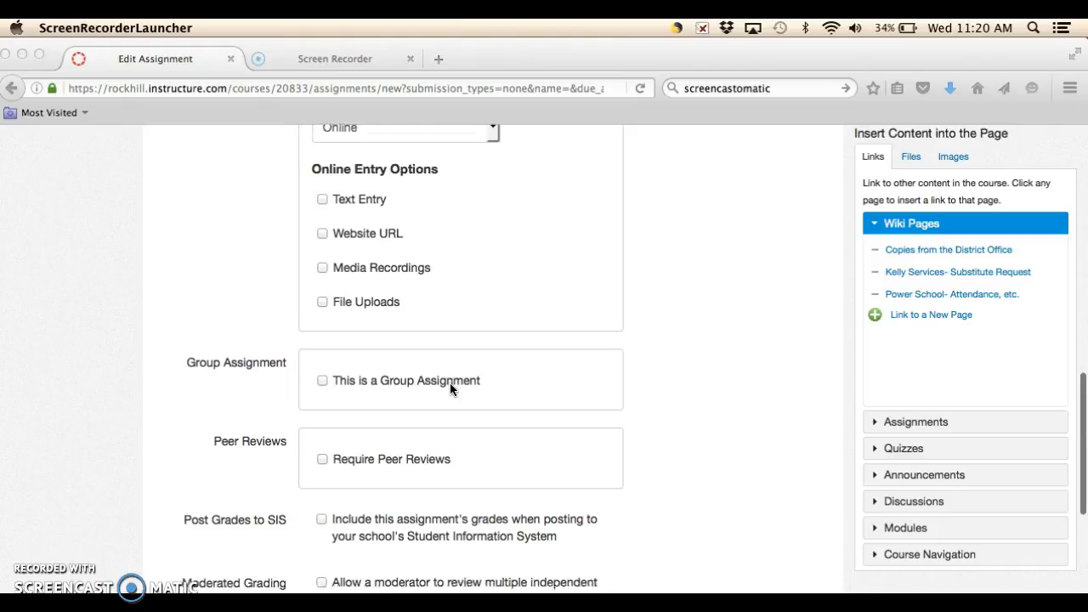
pyautogui.scroll(-7, 449, 389)
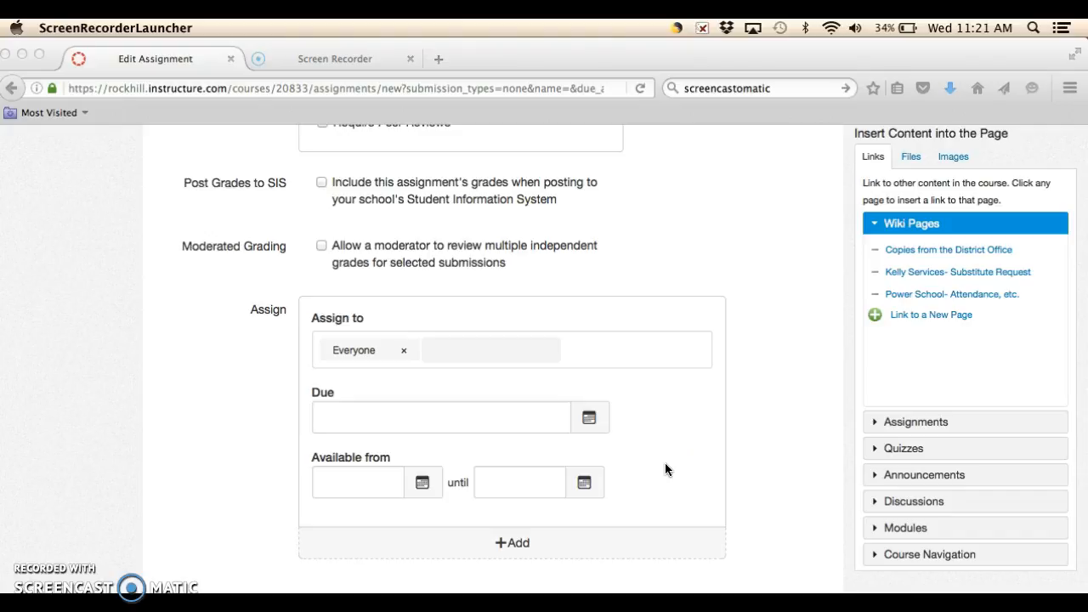
pyautogui.scroll(-3, 665, 467)
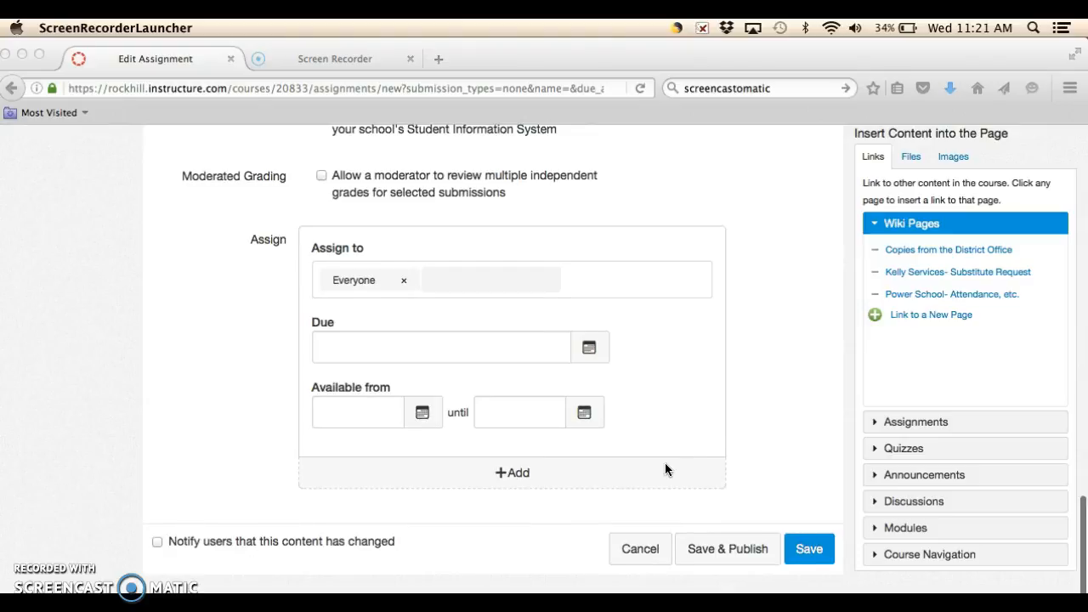
# Step: Try to save and publish the new assignment without a name or submission option
pyautogui.click(707, 538)
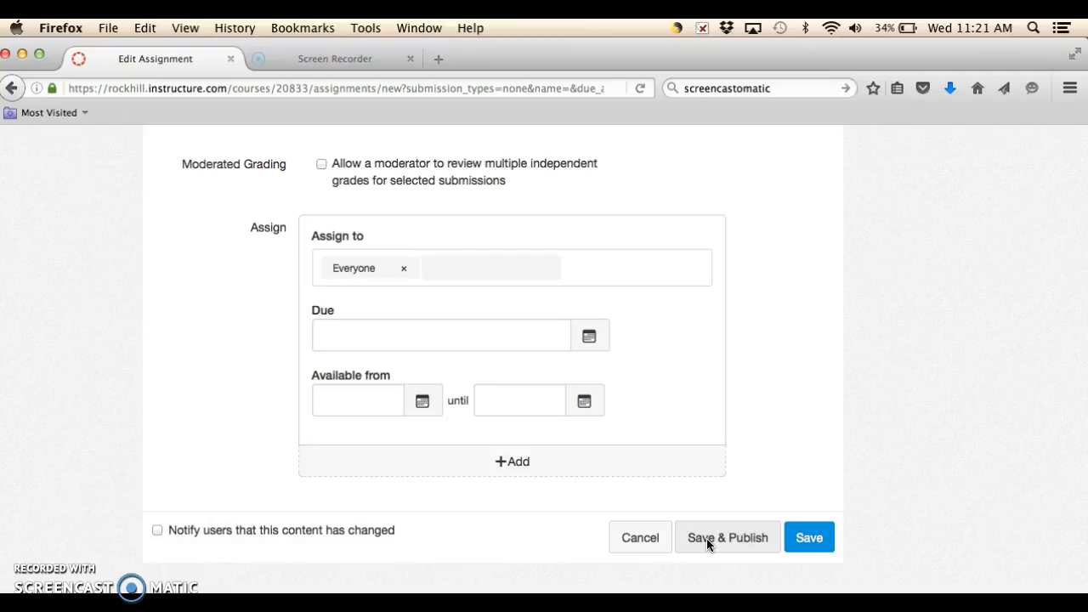
pyautogui.click(706, 538)
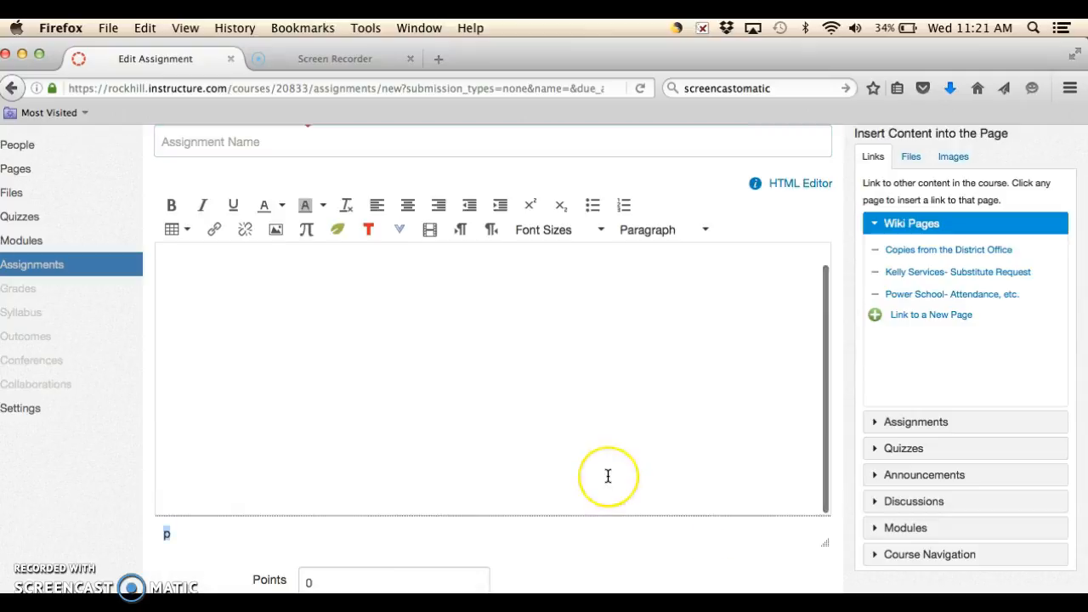
# Step: Name the new assignment "NEver Mind"
pyautogui.scroll(-2, 606, 476)
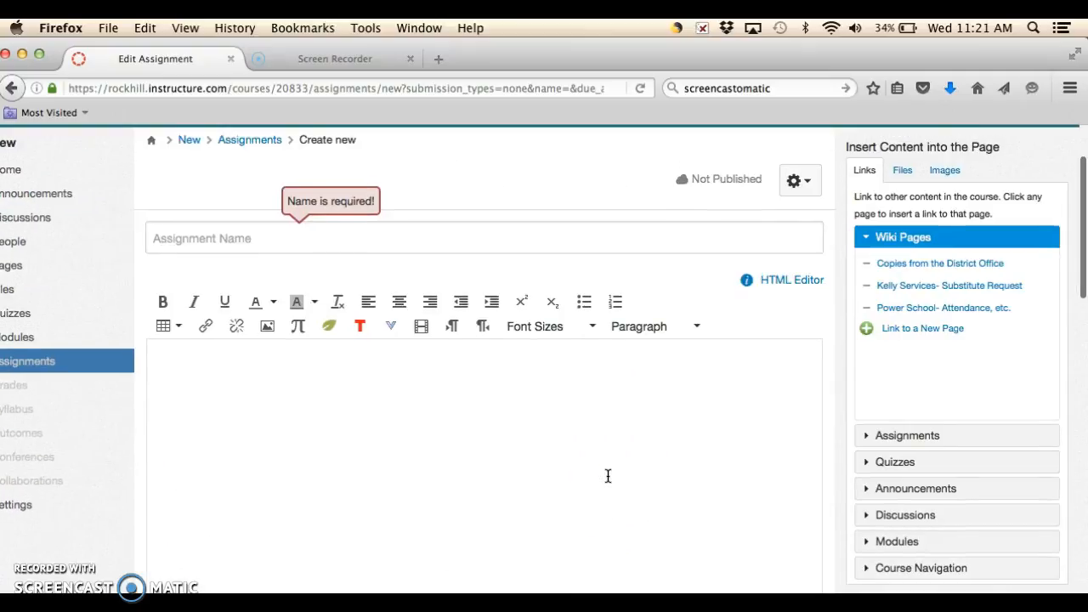
pyautogui.click(251, 230)
pyautogui.write('NEver Mind')
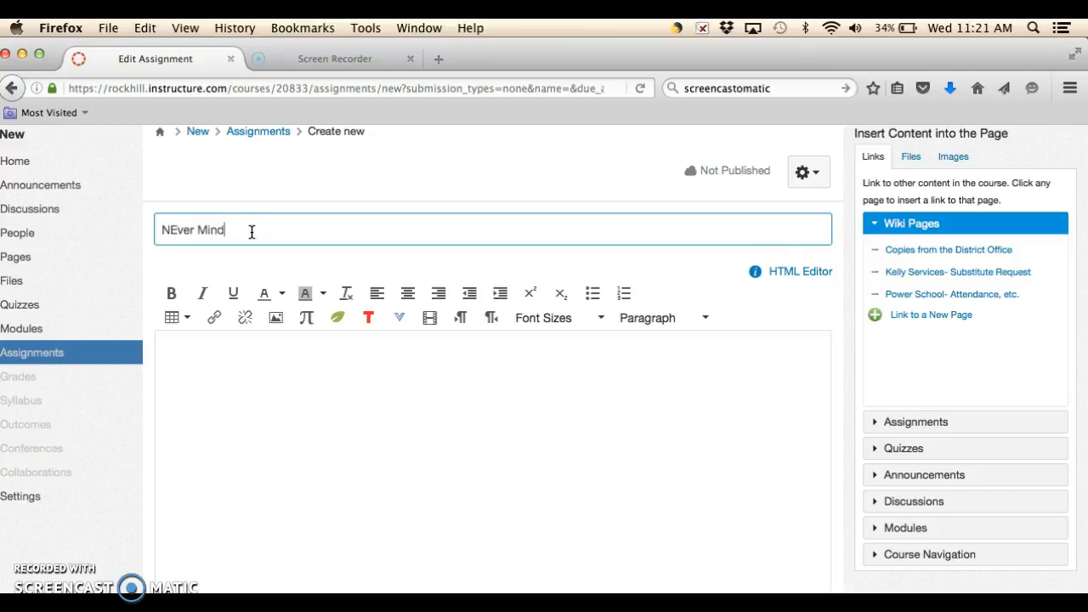
# Step: Allow Text Entry as the assignment's online submission option, and save and publish the assignment
pyautogui.scroll(-5, 677, 274)
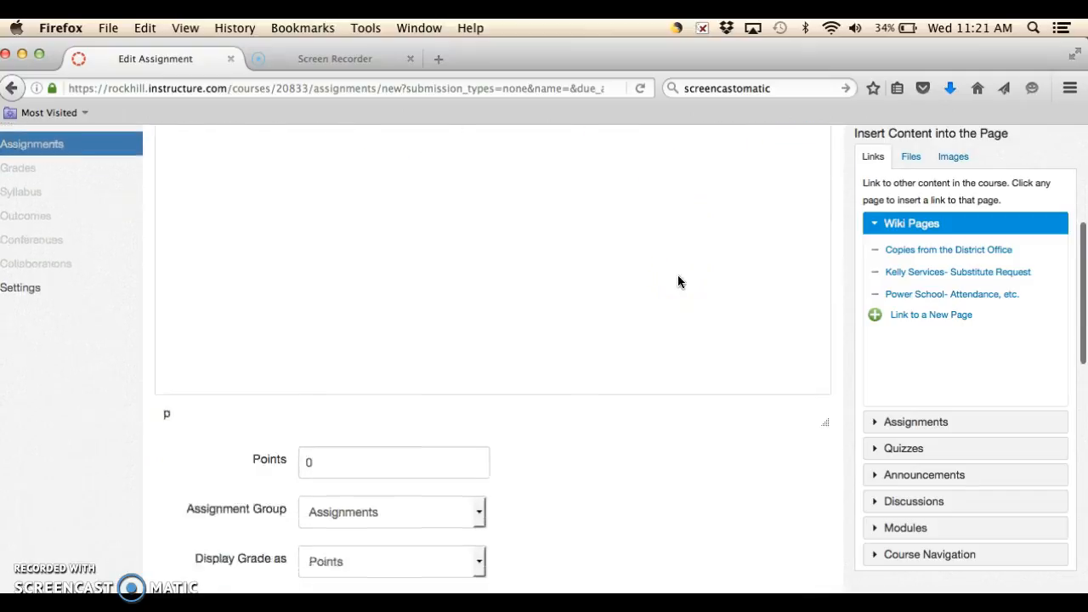
pyautogui.scroll(-10, 677, 275)
pyautogui.scroll(4, 678, 274)
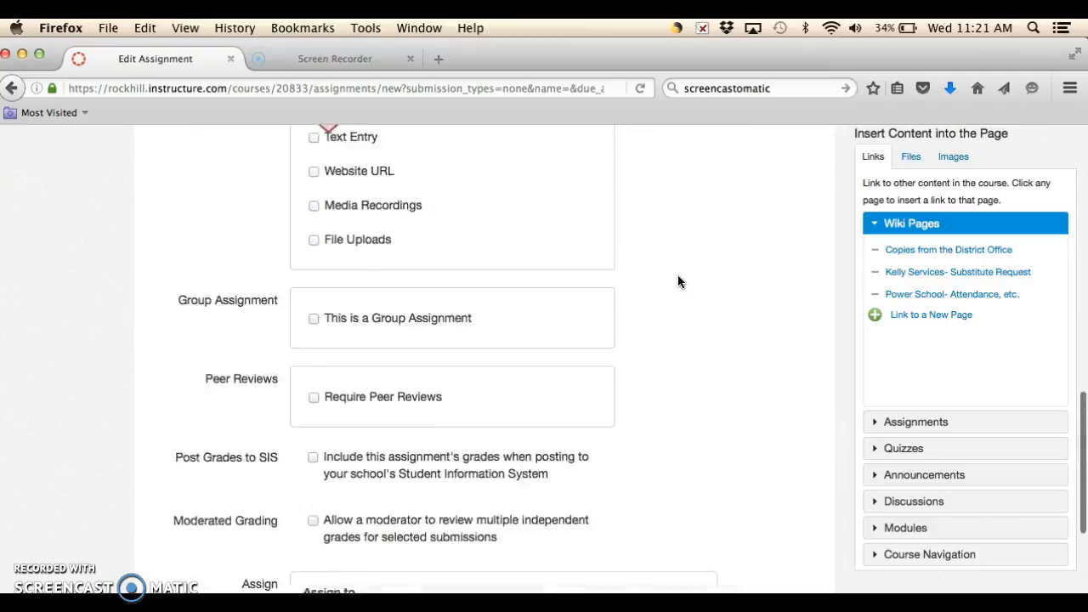
pyautogui.scroll(3, 678, 282)
pyautogui.click(321, 316)
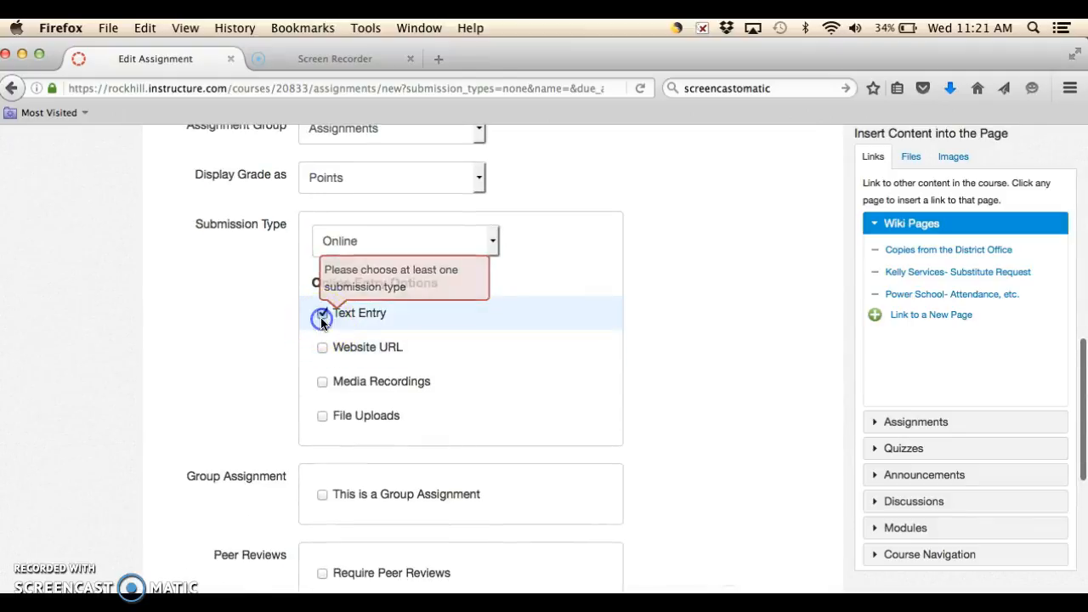
pyautogui.scroll(-10, 708, 306)
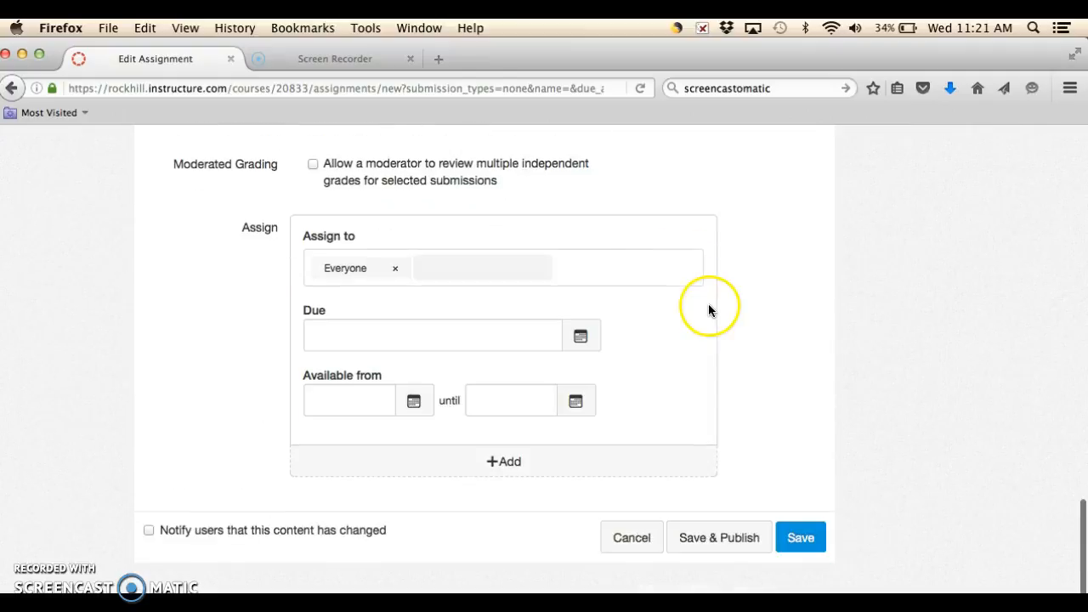
pyautogui.click(740, 549)
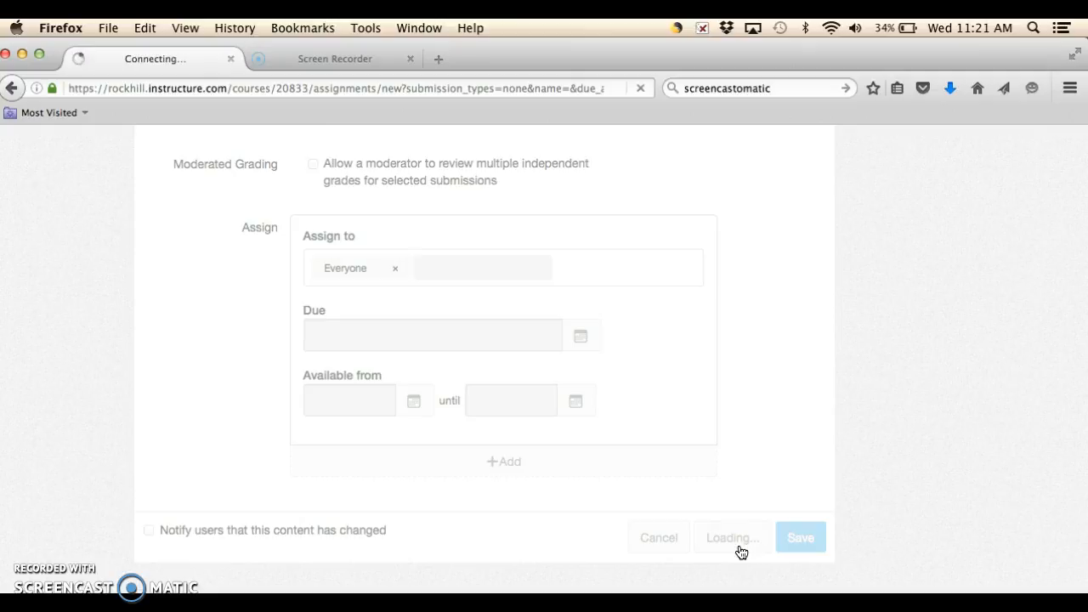
# Step: Start a rubric on the published NEver Mind assignment and add a second criterion to it
pyautogui.scroll(-1, 664, 440)
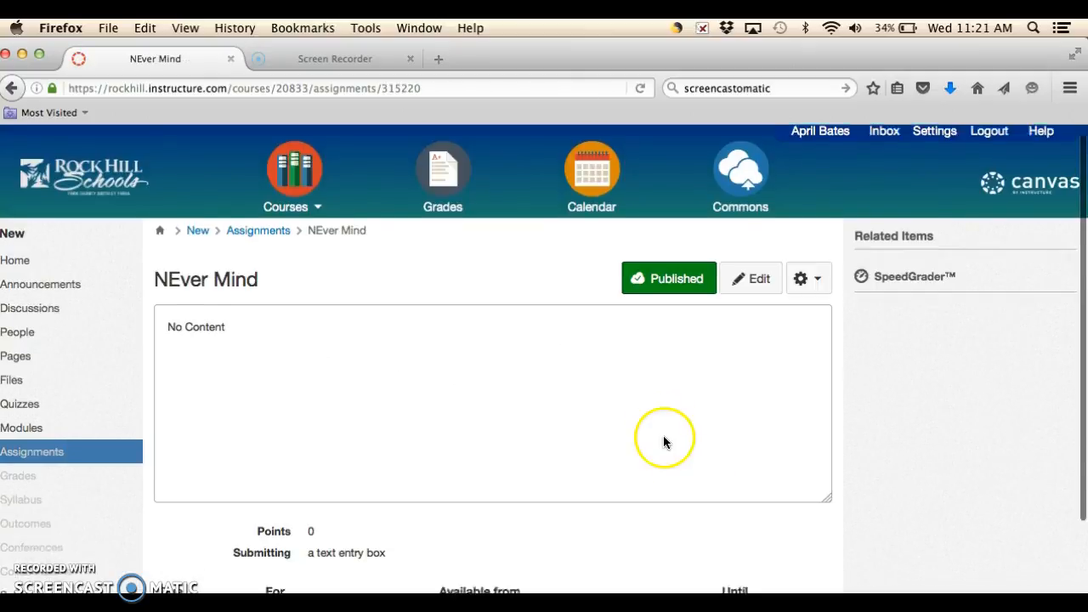
pyautogui.scroll(-3, 665, 441)
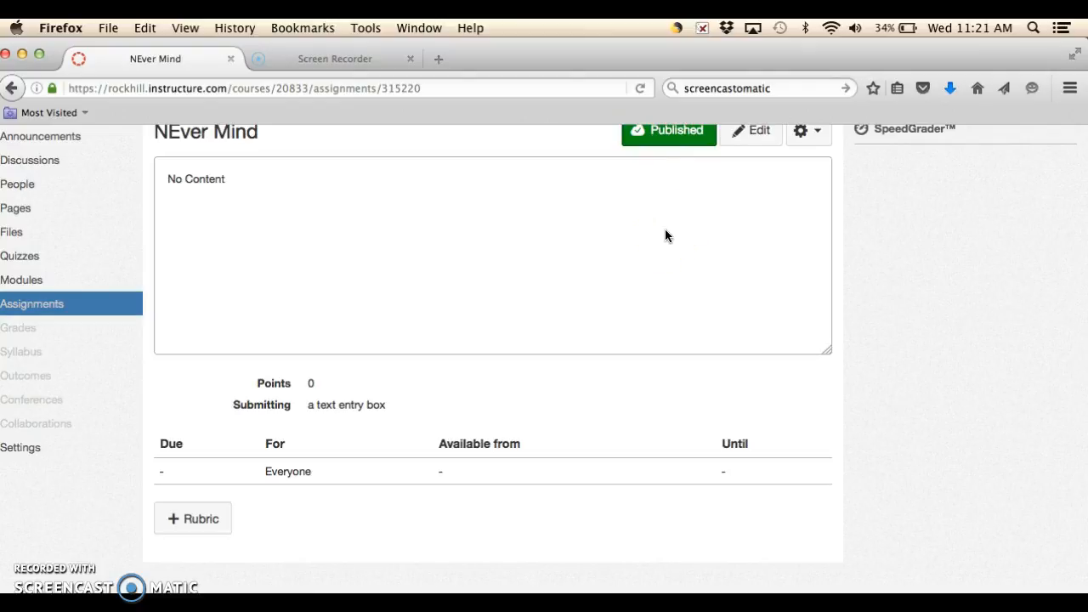
pyautogui.click(179, 518)
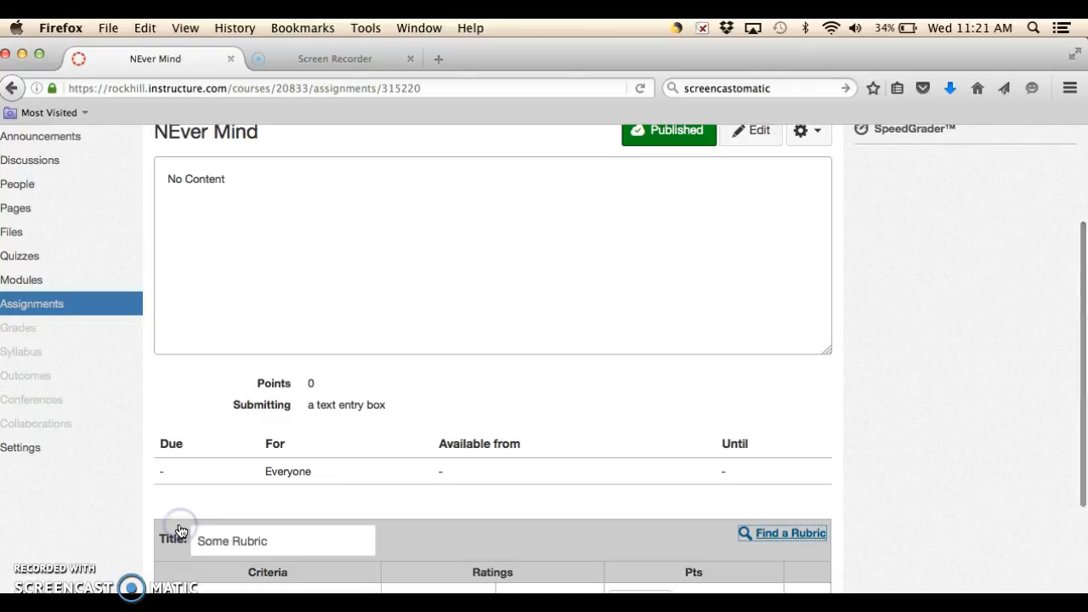
pyautogui.scroll(-5, 376, 459)
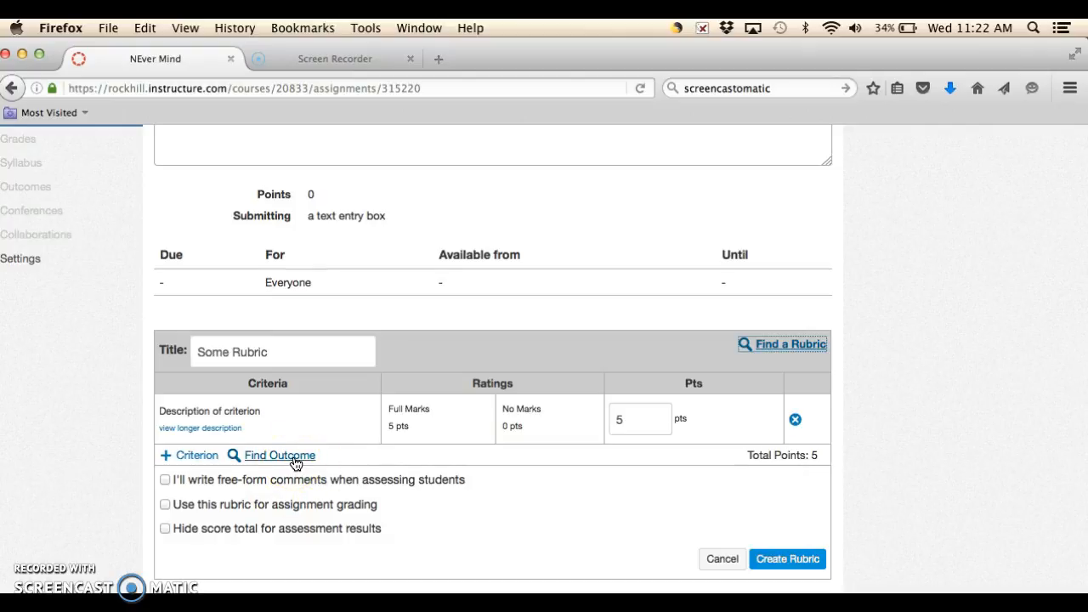
pyautogui.click(181, 457)
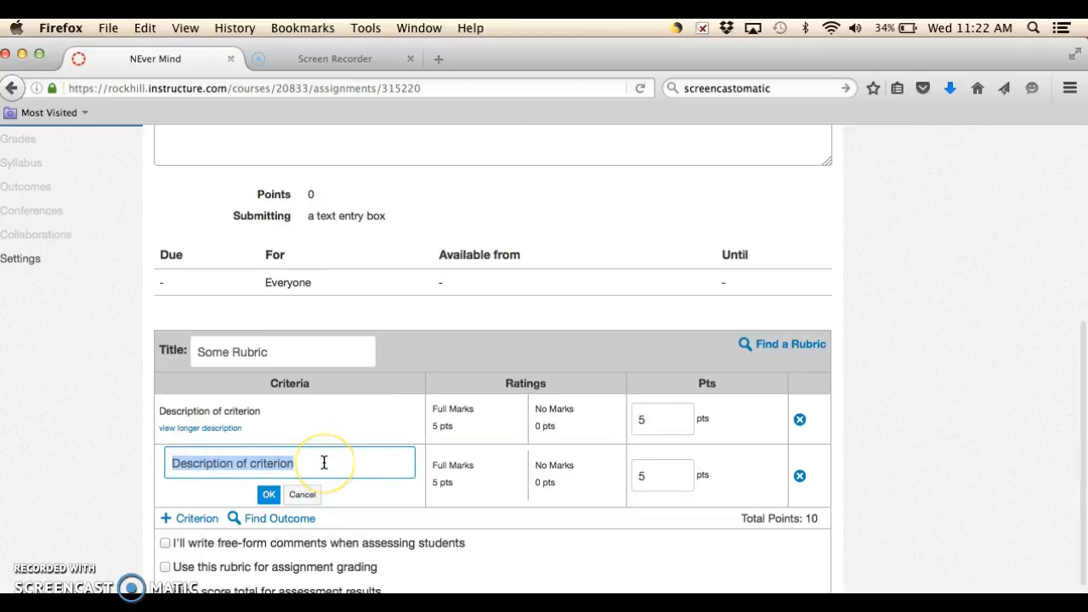
# Step: Add a rating between Full Marks and No Marks to the second criterion, and create the rubric
pyautogui.moveTo(460, 467)
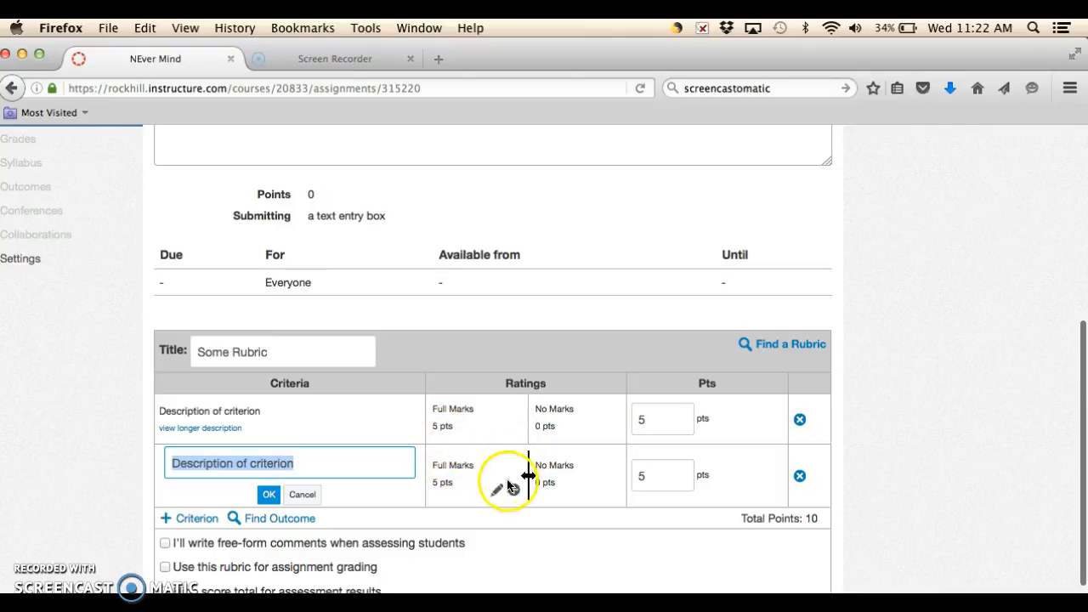
pyautogui.click(513, 490)
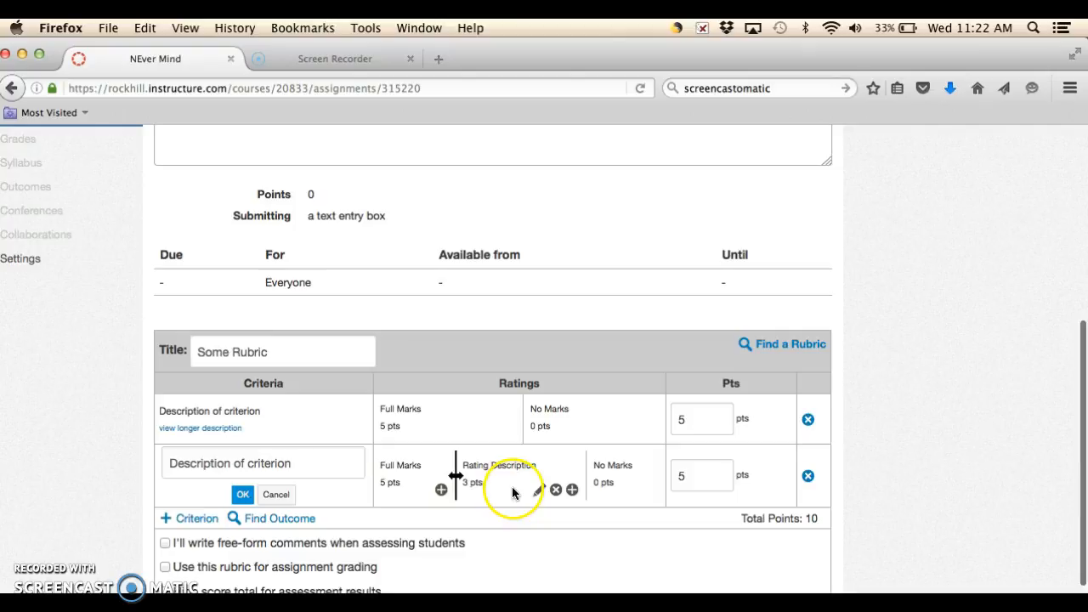
pyautogui.scroll(-3, 352, 493)
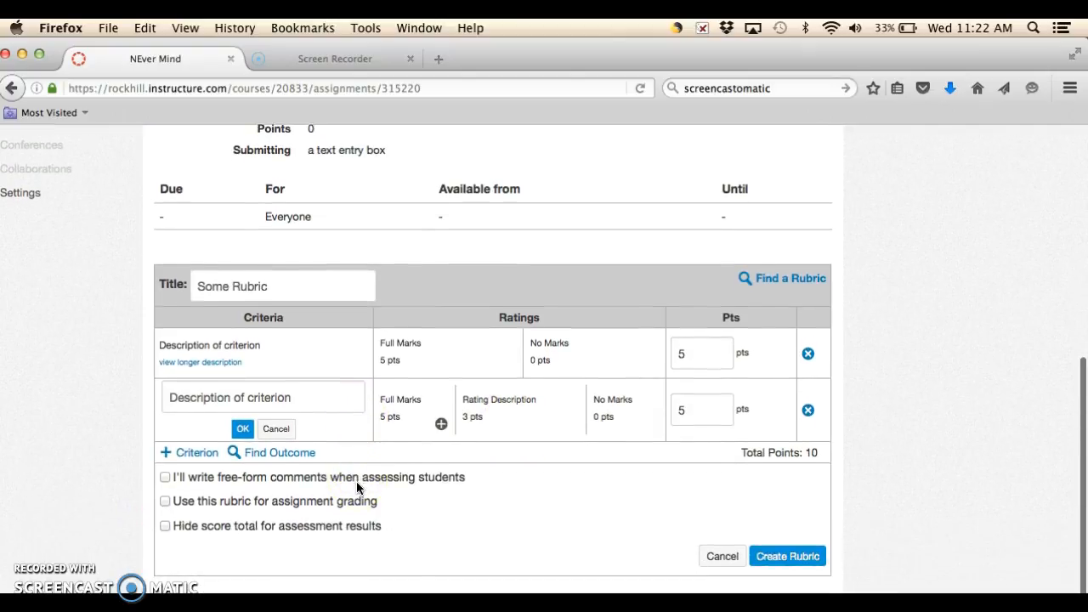
pyautogui.click(778, 554)
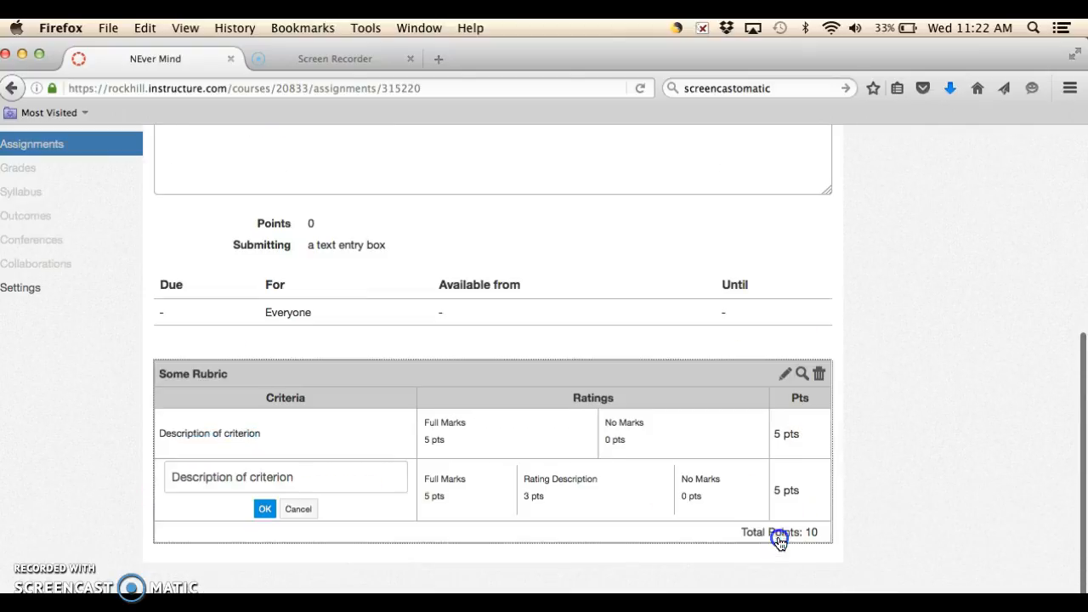
pyautogui.scroll(-2, 287, 408)
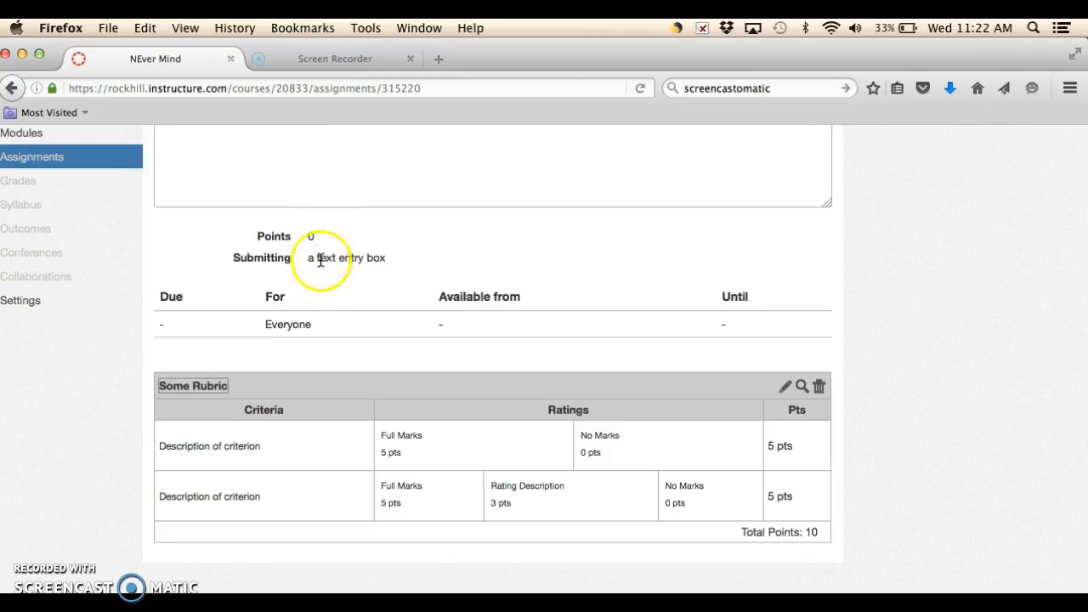
# Step: Open a new announcement in the course and review its editor, attachment field and posting options
pyautogui.scroll(8, 328, 278)
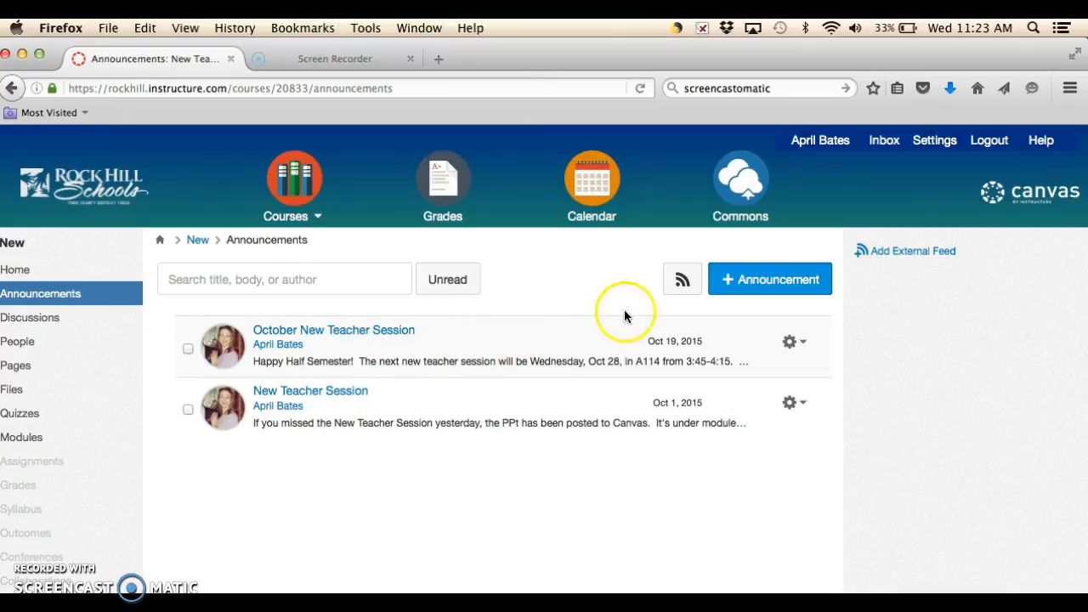
pyautogui.click(752, 293)
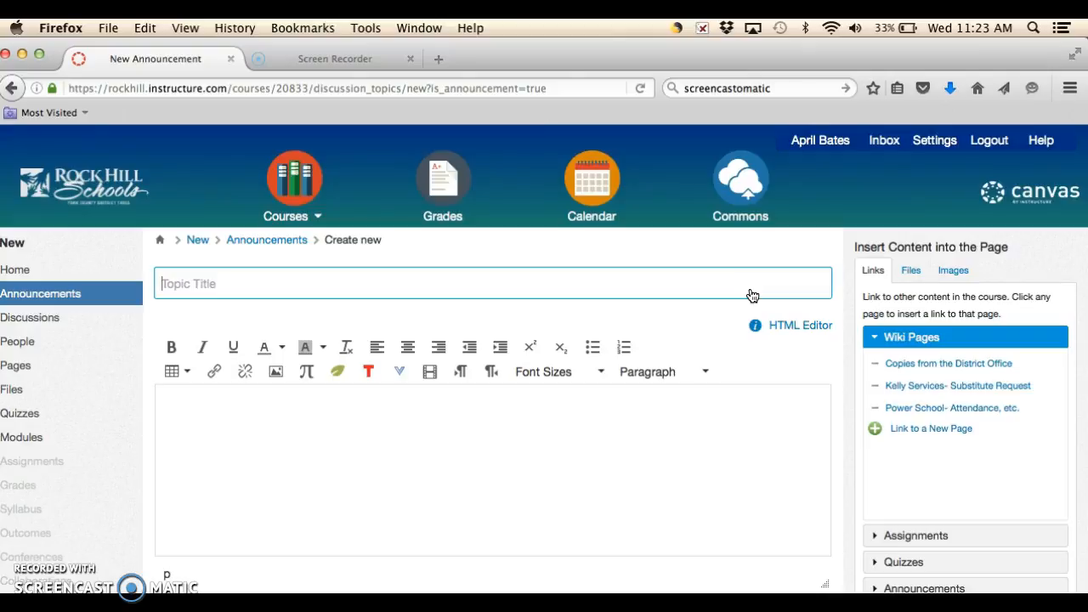
pyautogui.scroll(-4, 662, 381)
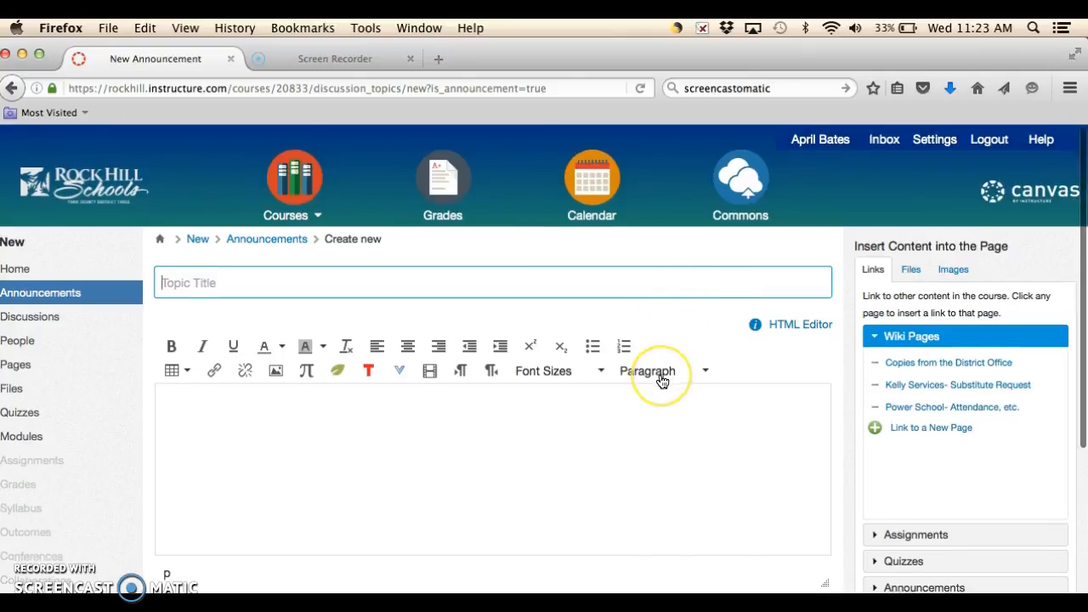
pyautogui.scroll(-2, 662, 382)
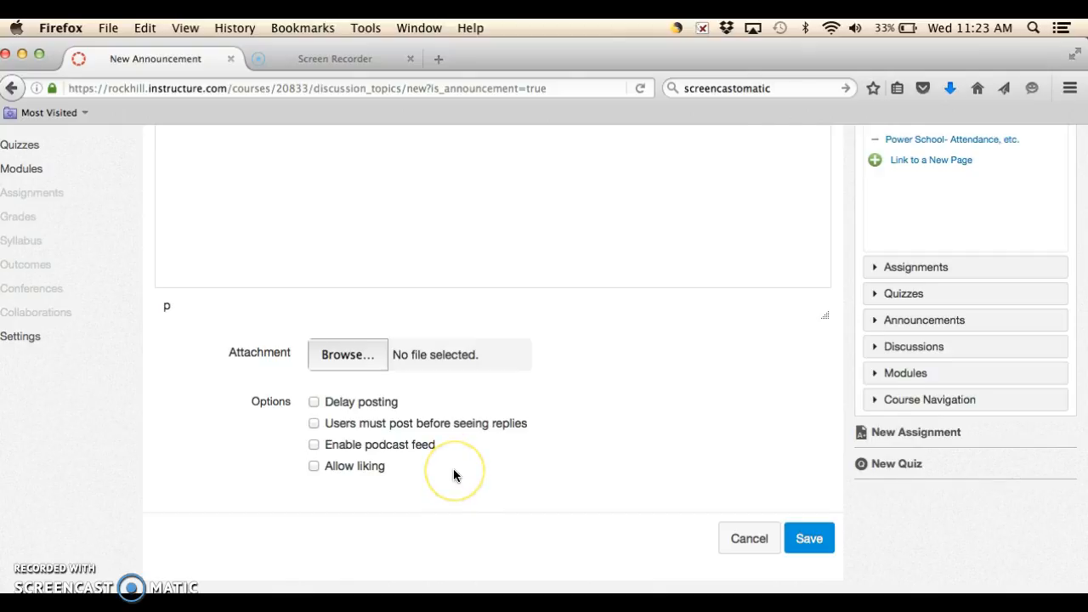
# Step: Go to the course's quizzes and start a new quiz
pyautogui.scroll(10, 453, 469)
pyautogui.click(30, 417)
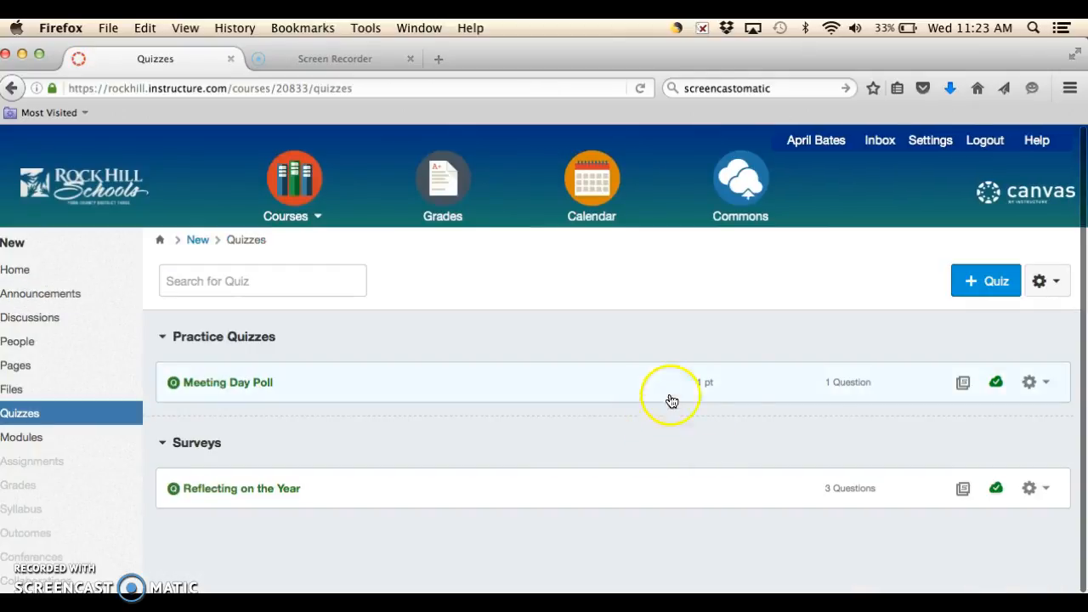
pyautogui.click(974, 283)
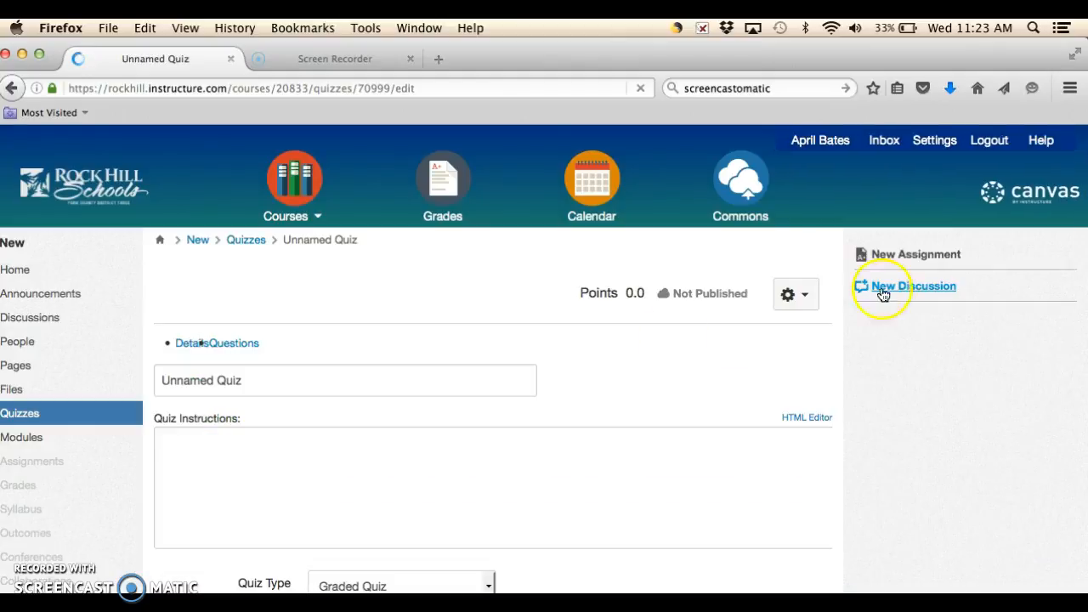
# Step: Review the new quiz's details, from instructions, quiz type and assignment group down to the assign-to, due and availability settings
pyautogui.scroll(-1, 446, 381)
pyautogui.scroll(-5, 446, 387)
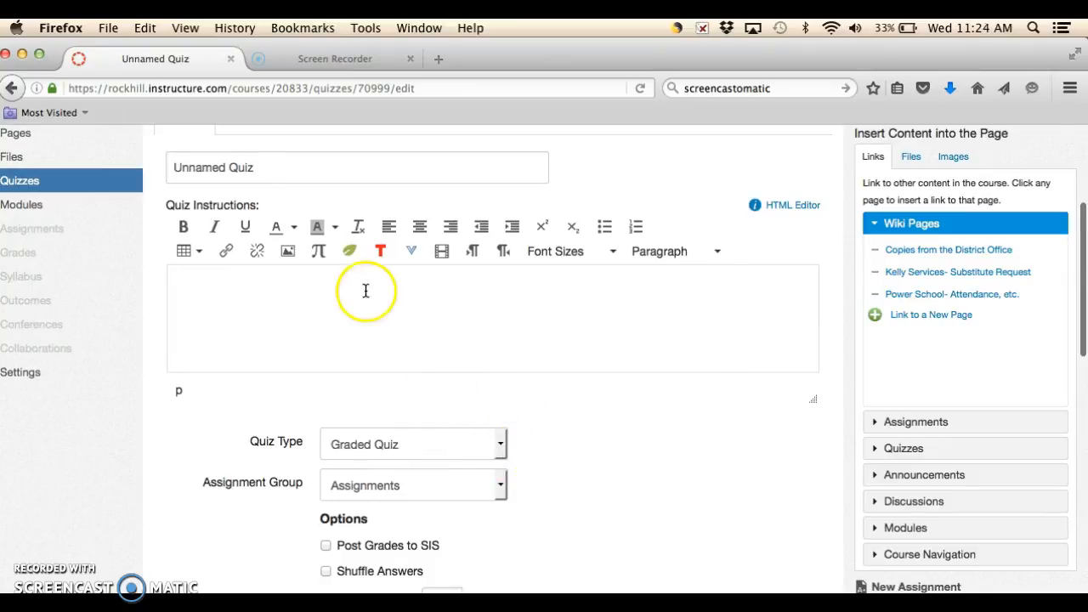
pyautogui.scroll(-7, 507, 456)
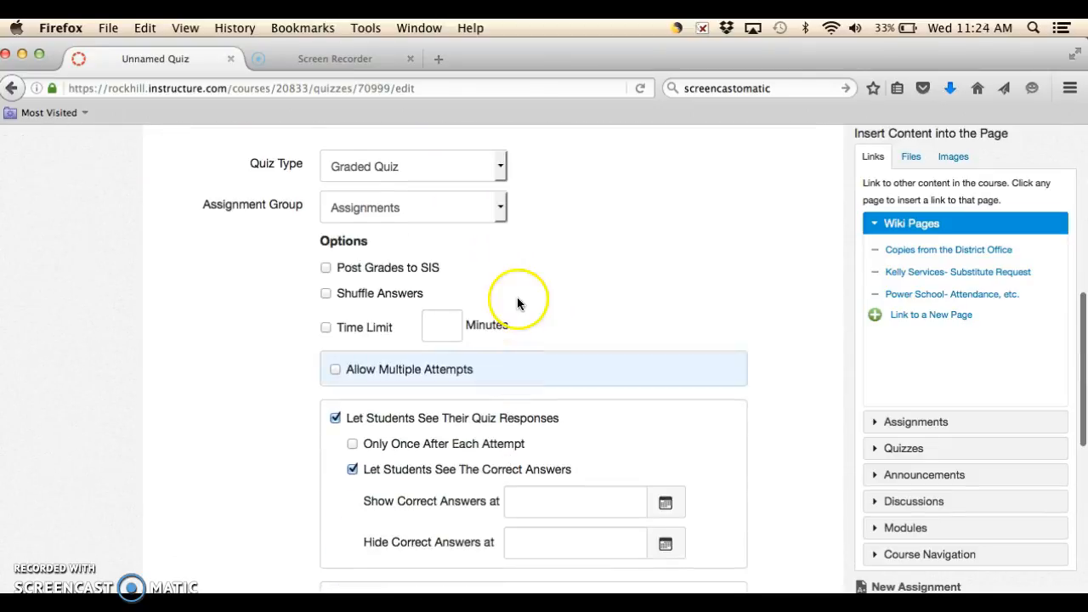
pyautogui.click(500, 208)
pyautogui.click(501, 212)
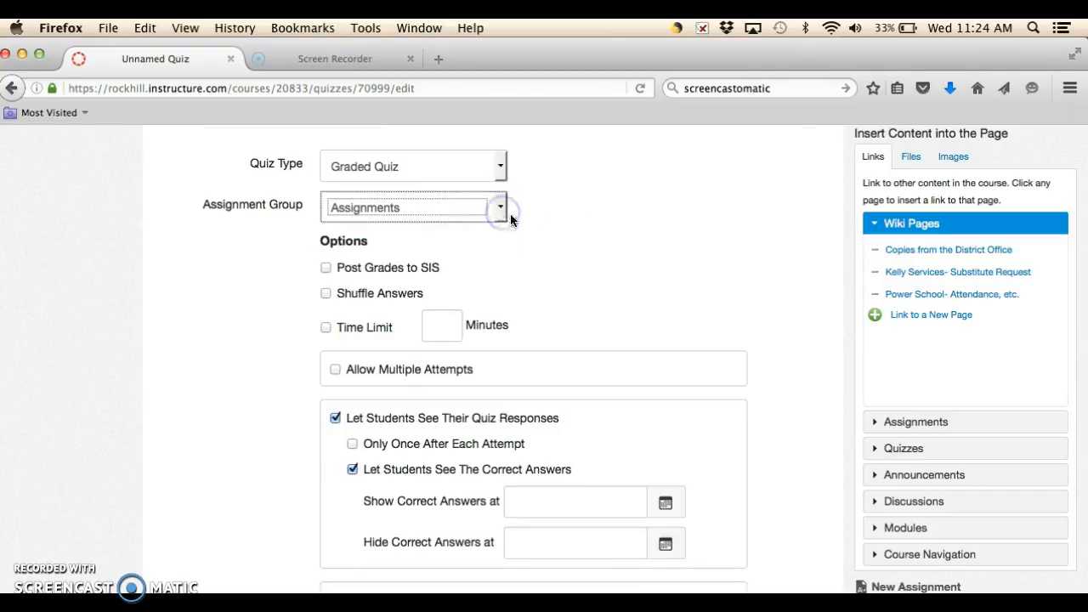
pyautogui.scroll(-2, 650, 249)
pyautogui.scroll(-10, 663, 257)
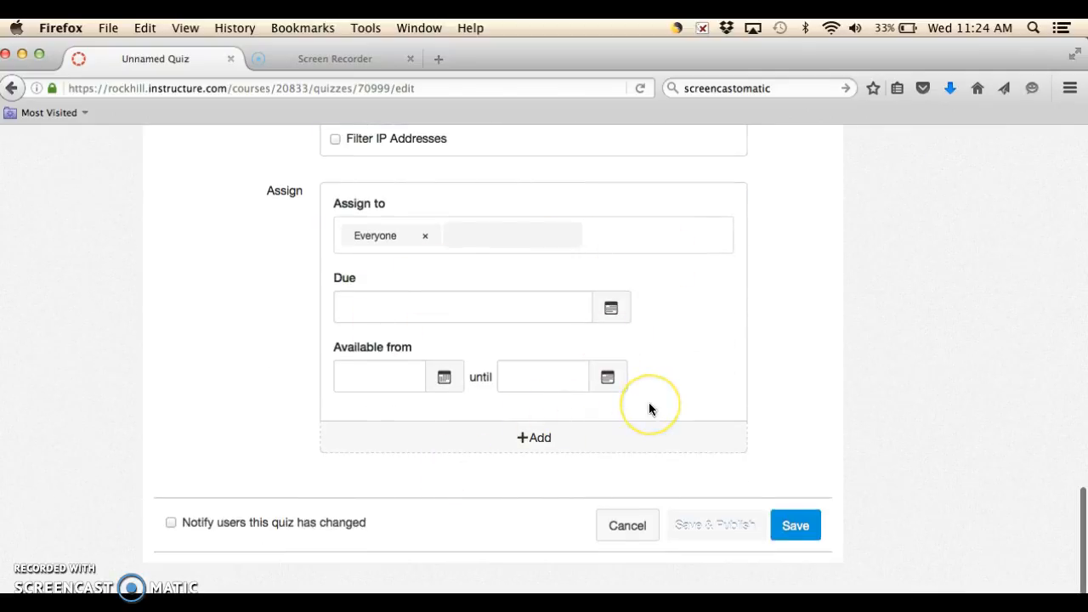
# Step: Examine the quiz restrictions, multiple-attempt and response visibility options, and the available quiz types
pyautogui.scroll(7, 650, 409)
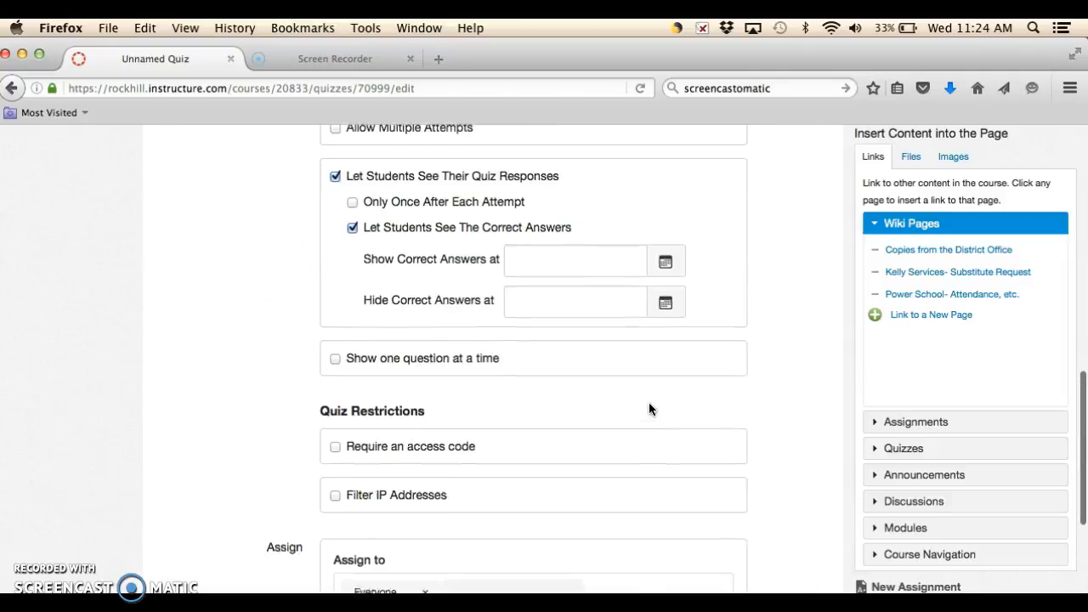
pyautogui.scroll(1, 649, 404)
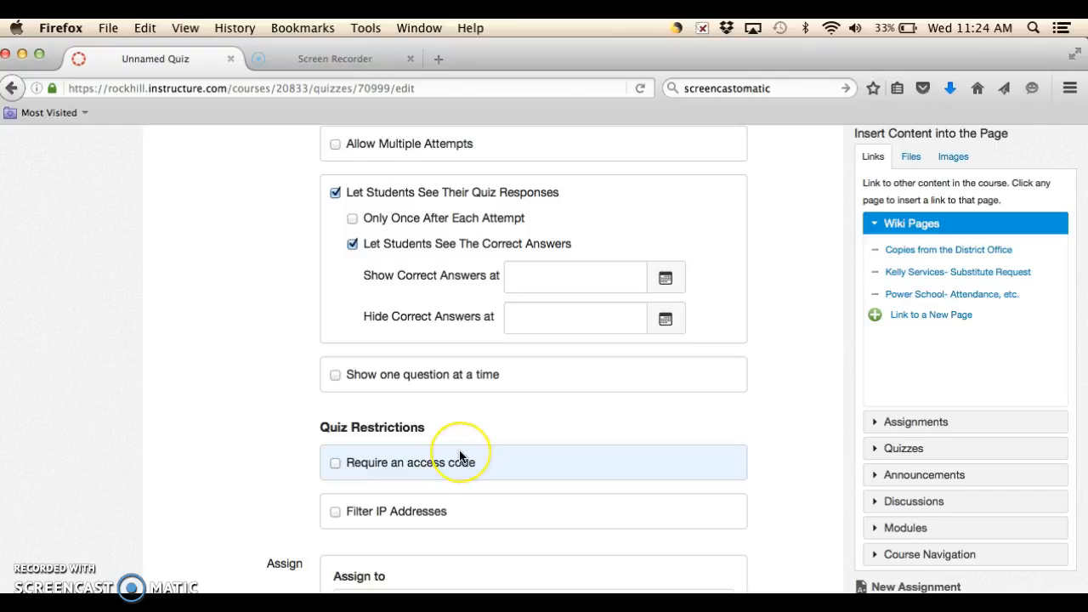
pyautogui.scroll(5, 459, 457)
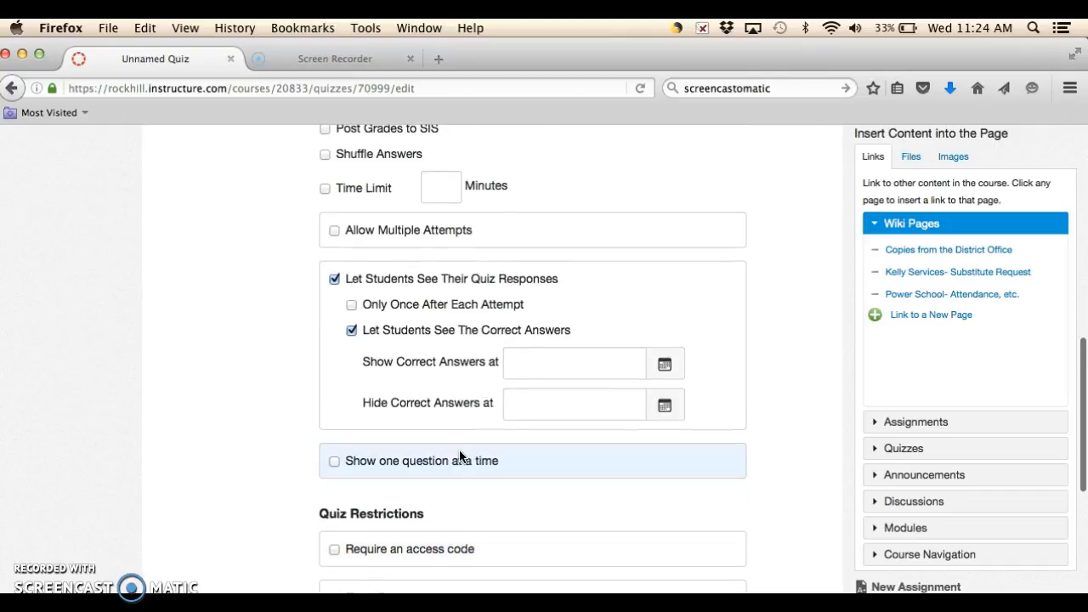
pyautogui.scroll(4, 459, 457)
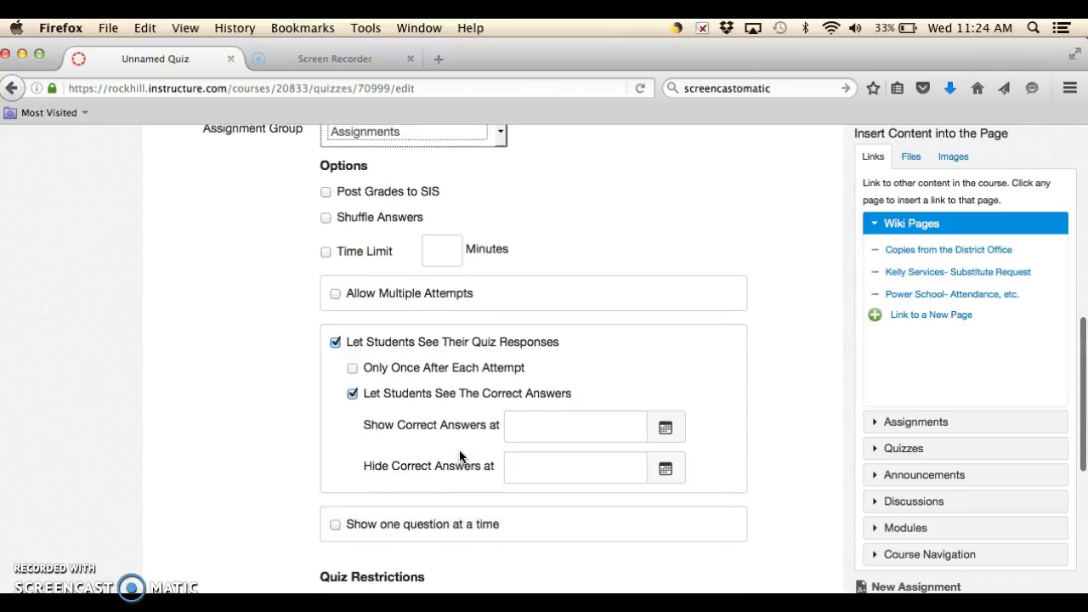
pyautogui.scroll(15, 459, 457)
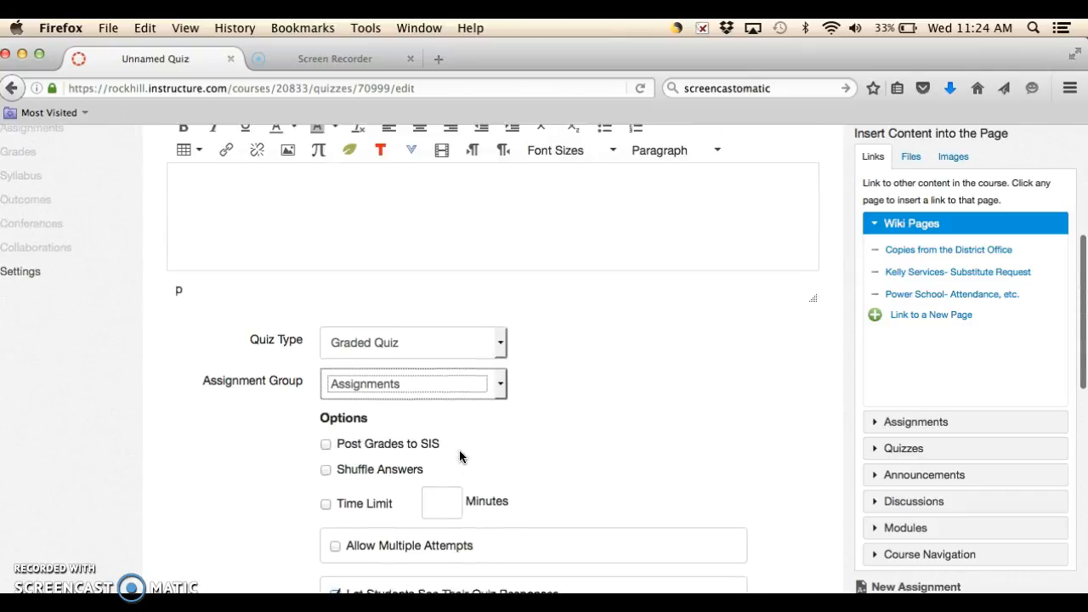
pyautogui.click(499, 352)
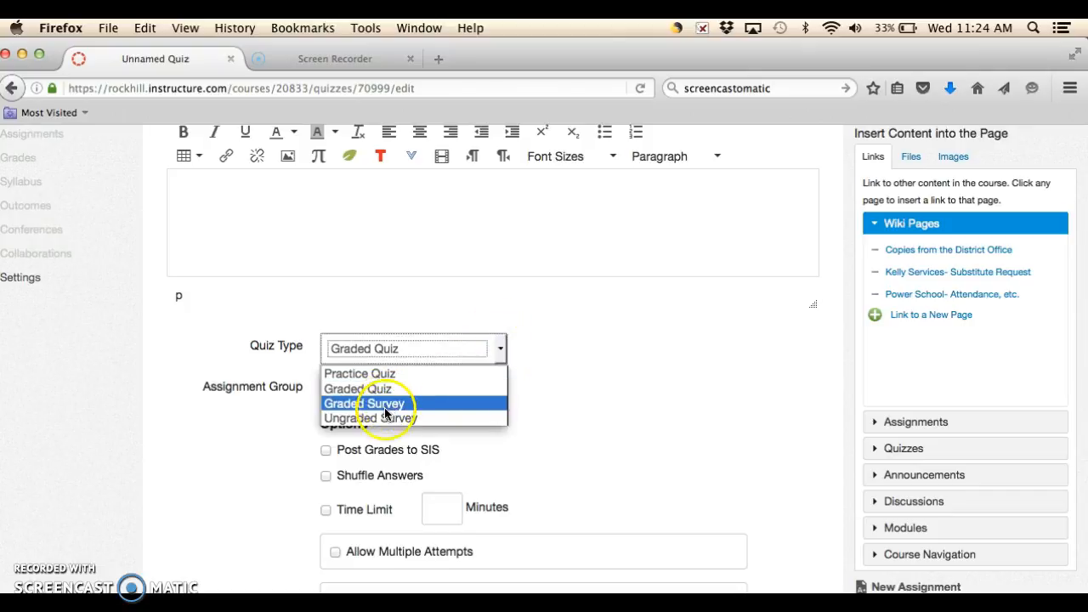
pyautogui.scroll(5, 582, 399)
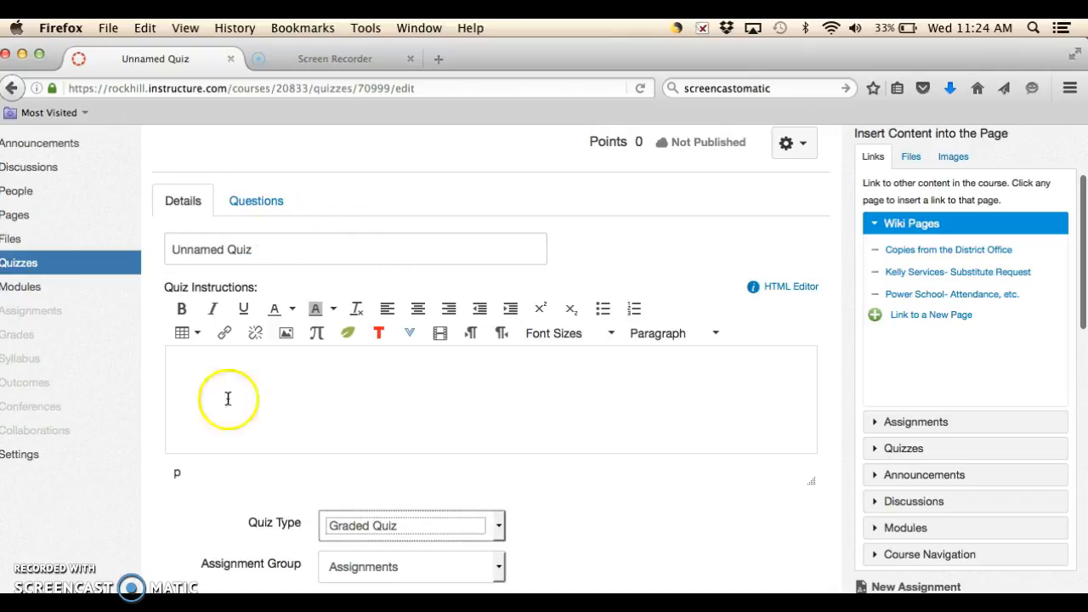
# Step: Start a new multiple choice question in the quiz and look over the available question types and points setting
pyautogui.click(258, 202)
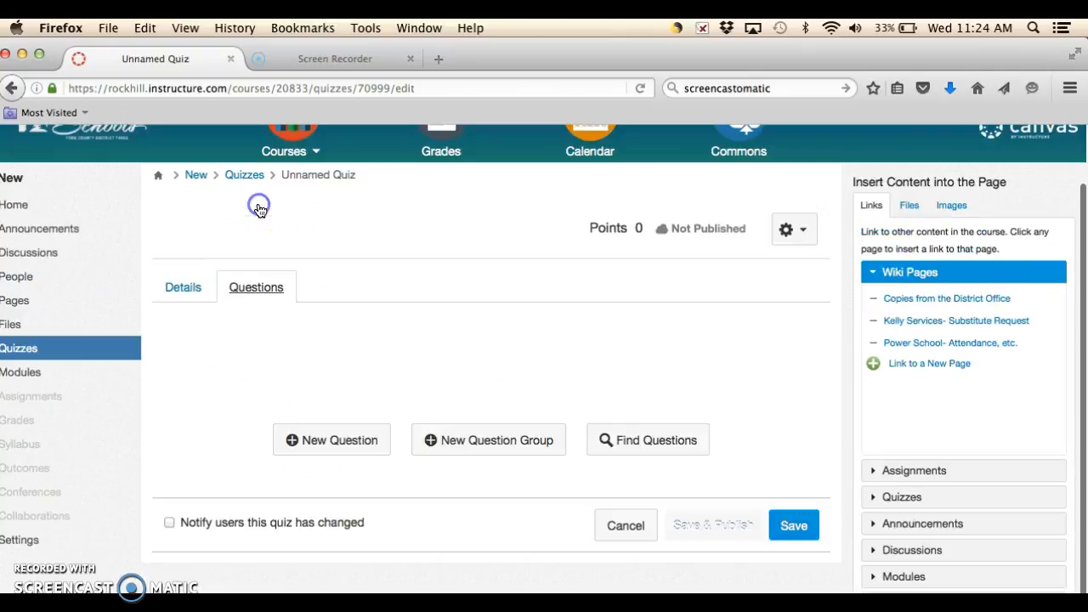
pyautogui.click(315, 444)
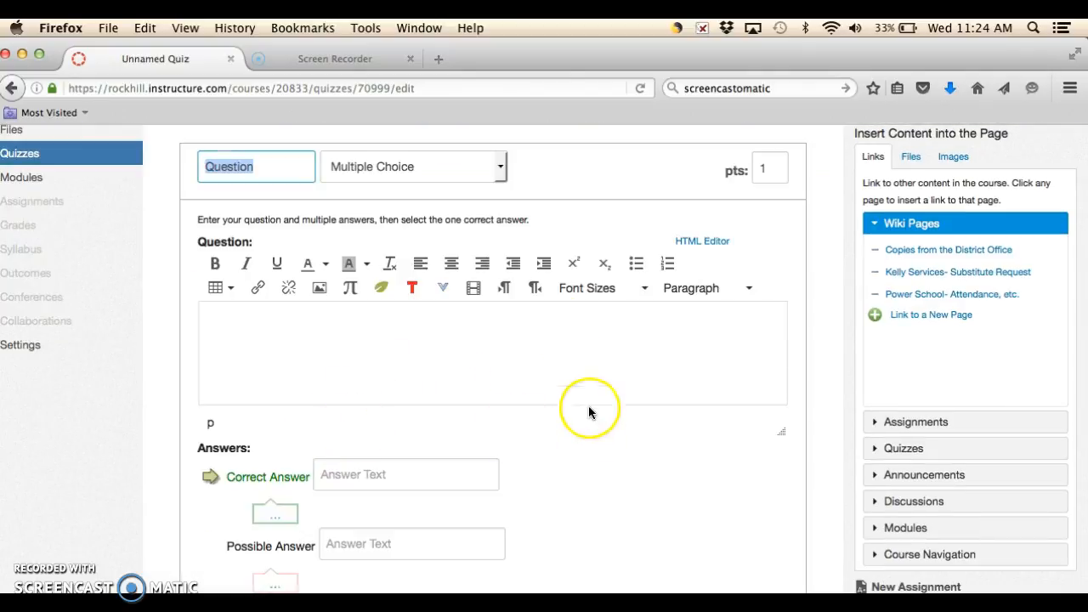
pyautogui.click(500, 175)
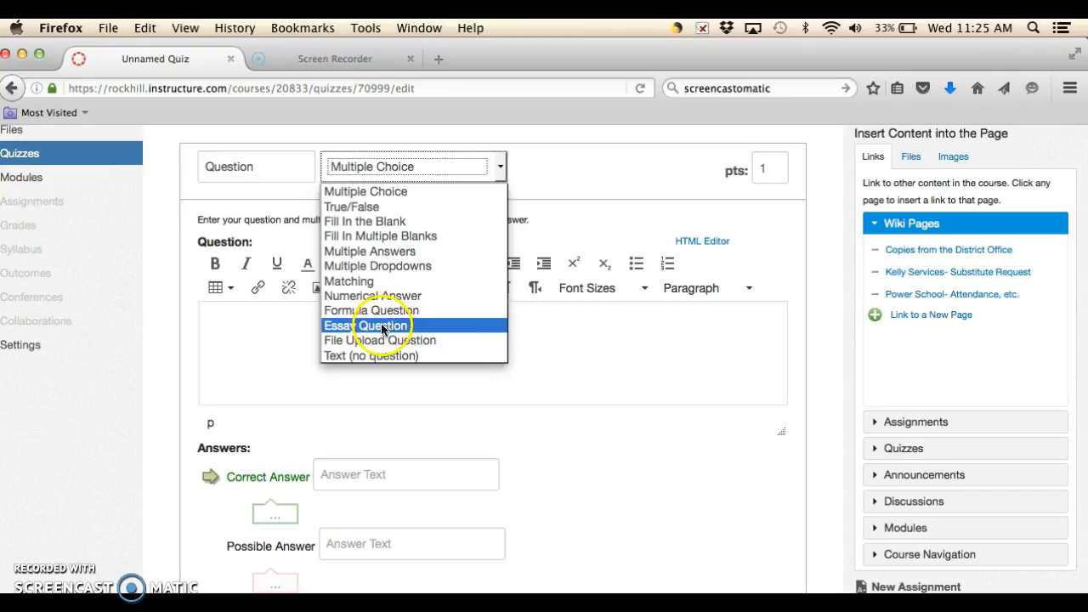
pyautogui.click(765, 170)
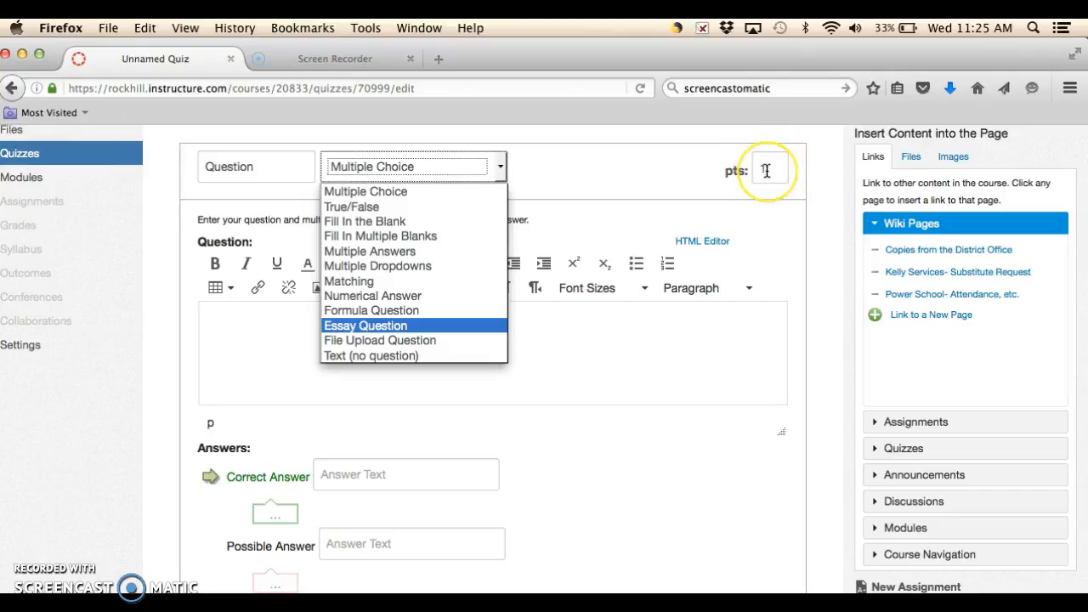
pyautogui.click(765, 170)
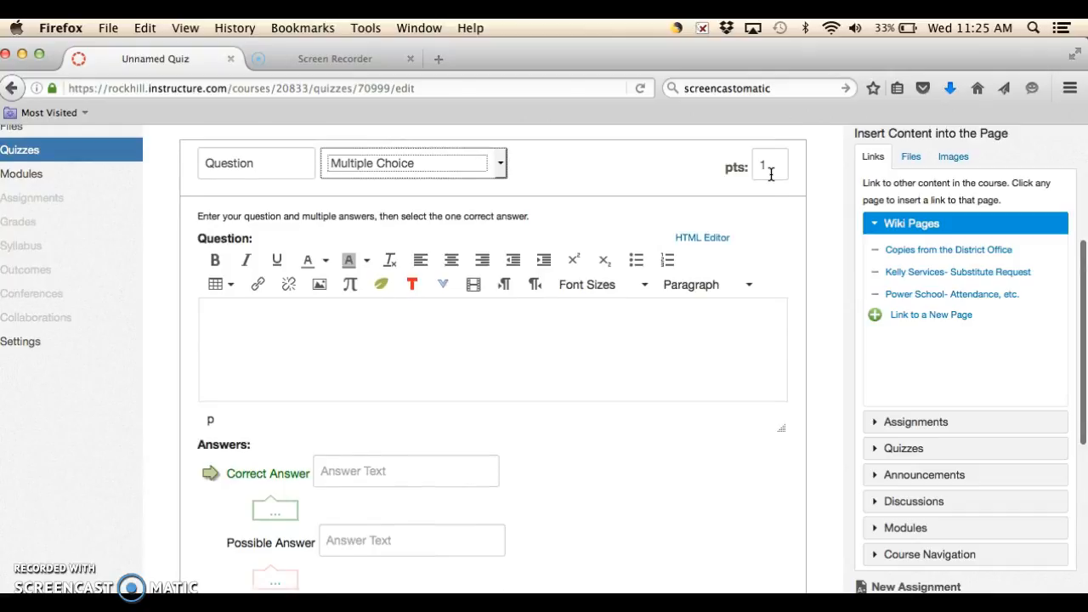
# Step: Examine the question's correct and possible answer fields, answer comments, and the options for updating it or adding more questions
pyautogui.scroll(-6, 771, 174)
pyautogui.click(206, 232)
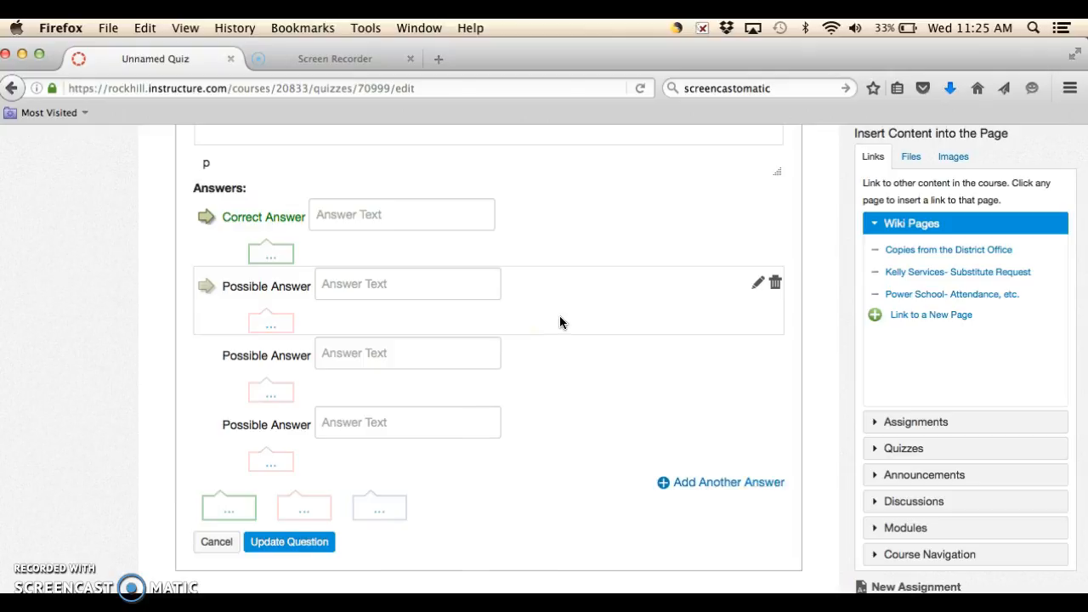
pyautogui.scroll(-2, 559, 315)
pyautogui.click(277, 497)
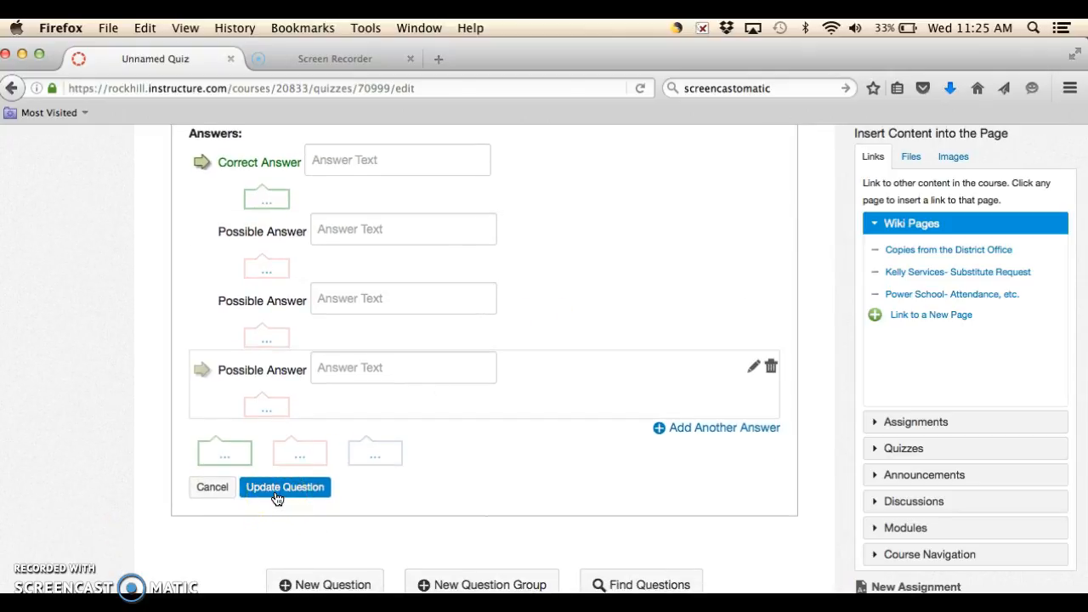
pyautogui.click(552, 451)
pyautogui.scroll(-1, 553, 450)
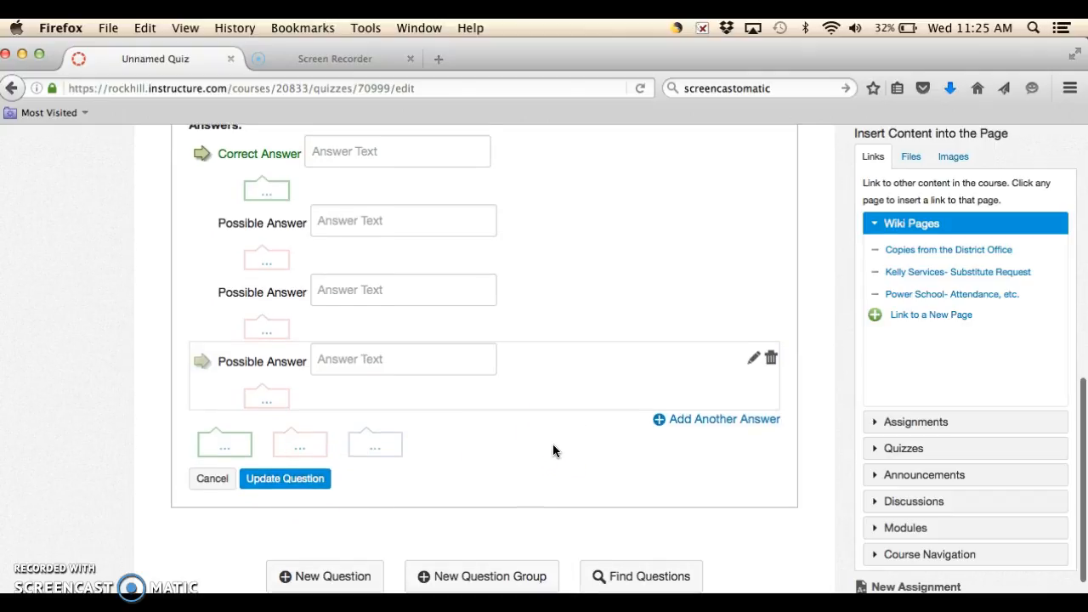
# Step: Leave the quiz question for the course's gradebook and view the sections available to show
pyautogui.scroll(8, 552, 450)
pyautogui.hscroll(-1, 552, 451)
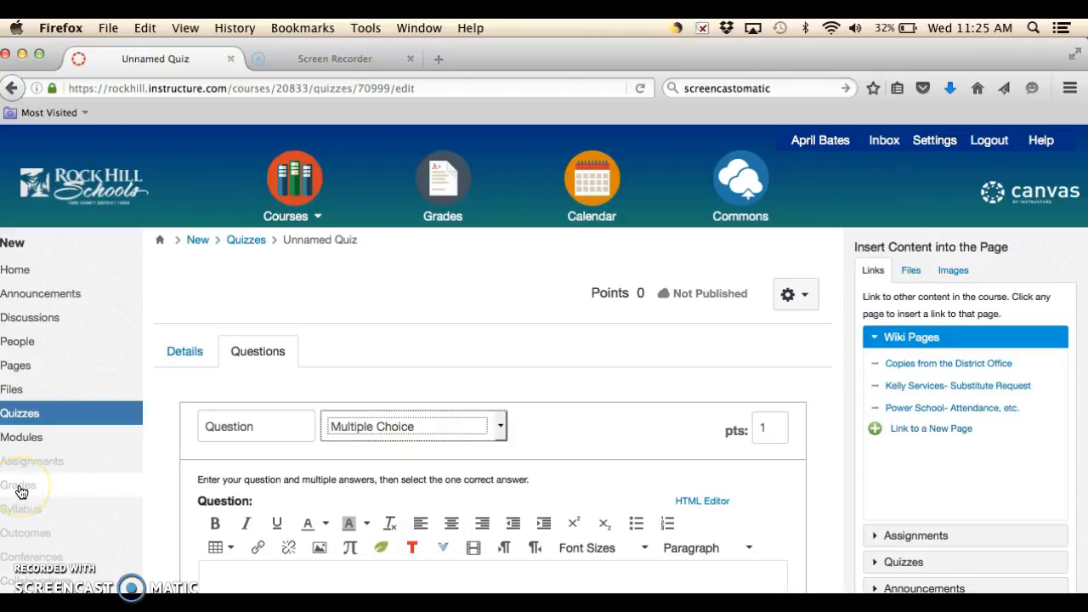
pyautogui.click(21, 491)
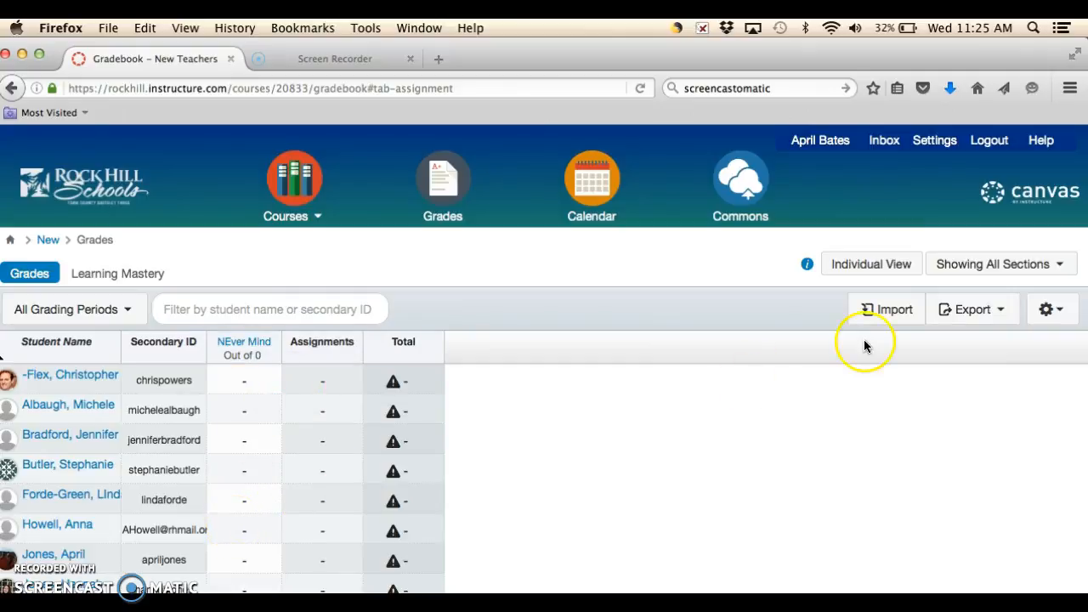
pyautogui.click(1057, 271)
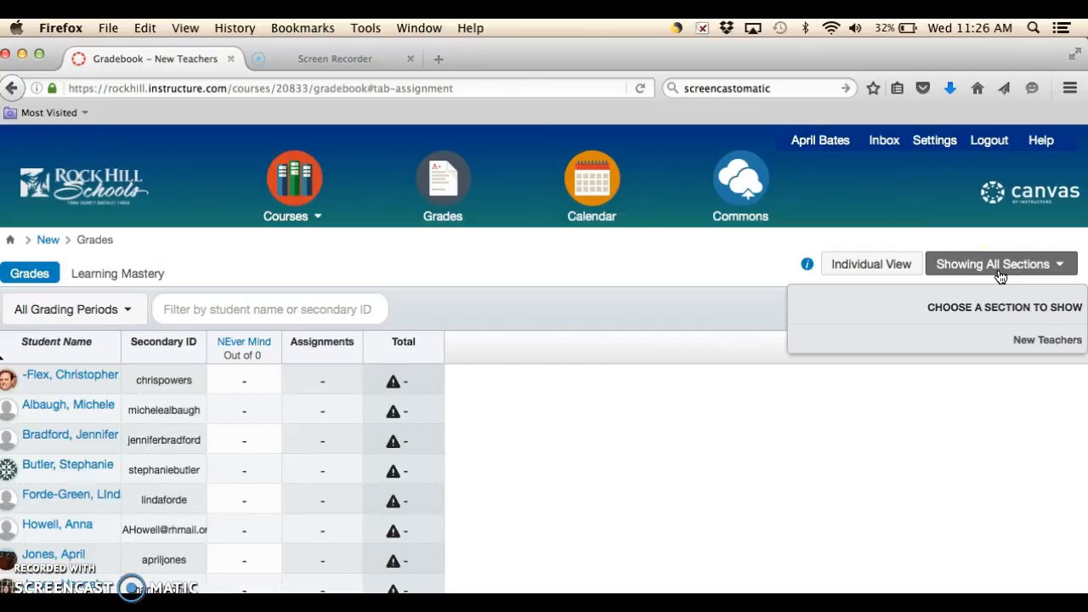
# Step: Move the gradebook's Total column in front of the NEver Mind assignment column
pyautogui.scroll(-2, 648, 400)
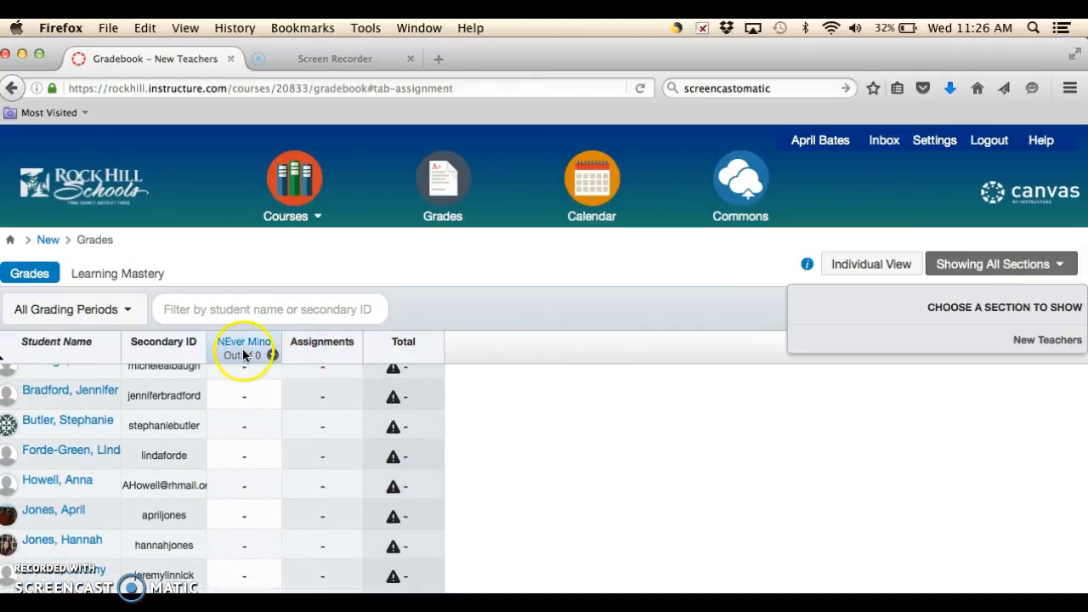
pyautogui.moveTo(403, 341); pyautogui.dragTo(242, 339)
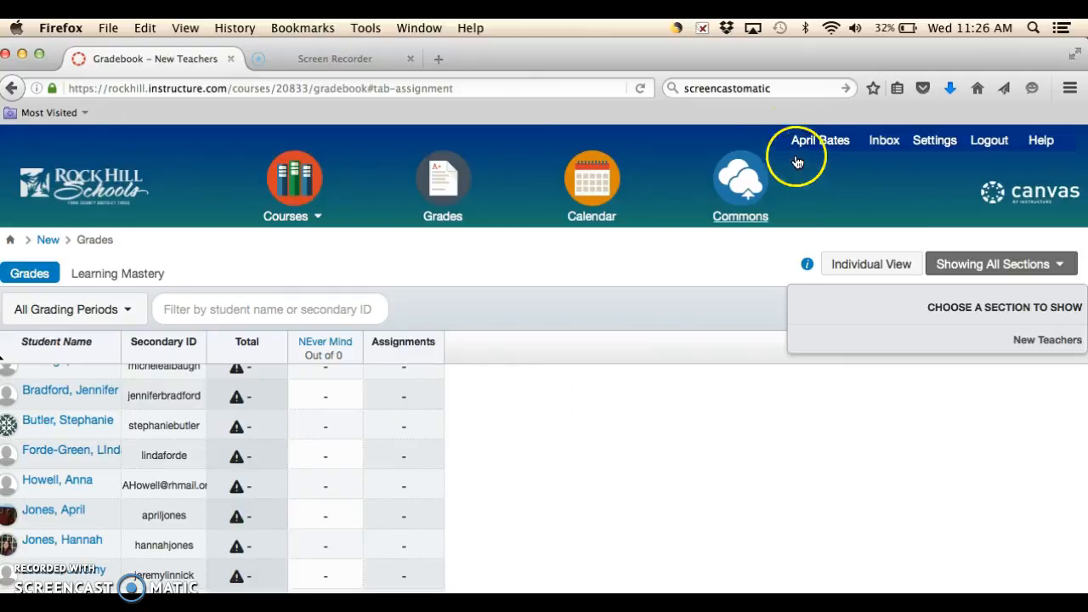
# Step: Open the Canvas calendar from the gradebook
pyautogui.click(599, 223)
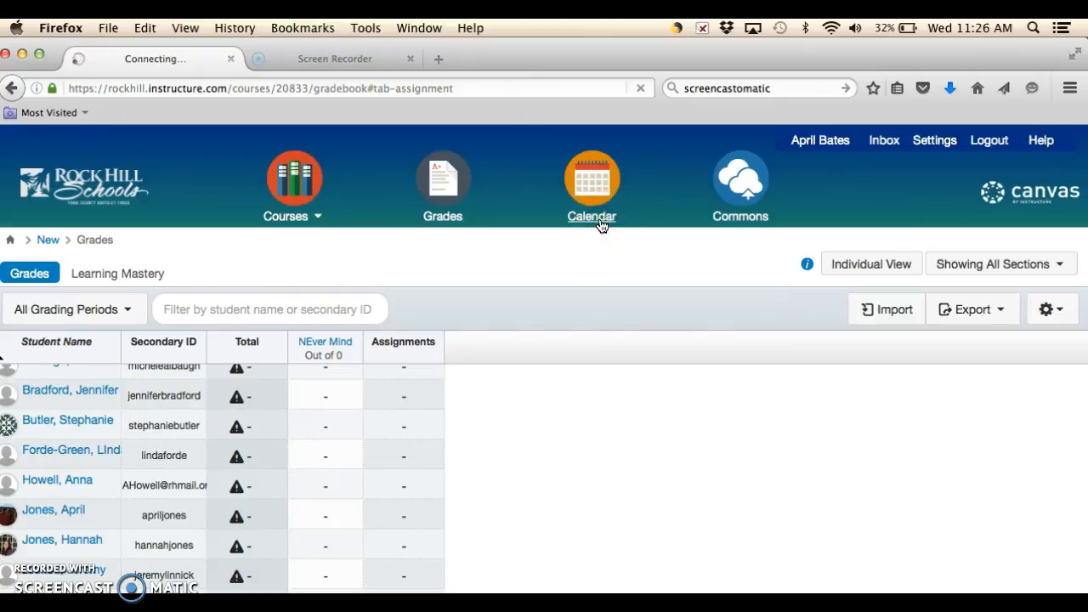